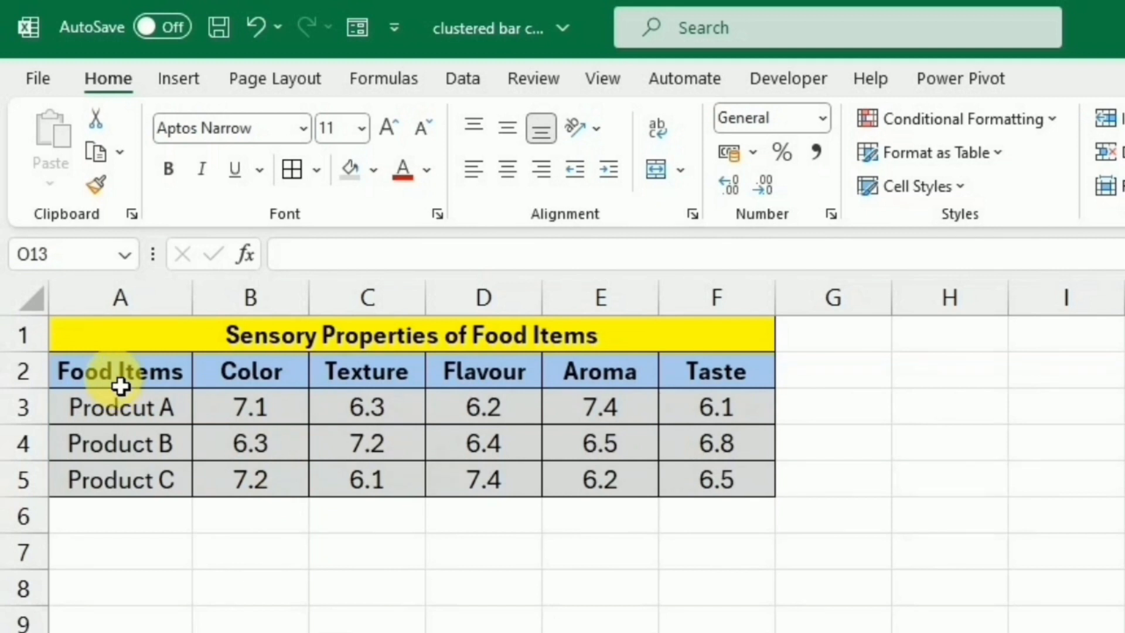
Step: Insert a Clustered Bar chart from the range A2:F5 and move it to the sheet's upper-left corner over columns A to G
{"action": "mouse_move", "coordinate": [114, 379]}
{"action": "left_mouse_down"}
{"action": "mouse_move", "coordinate": [241, 445]}
{"action": "mouse_move", "coordinate": [648, 500]}
{"action": "mouse_move", "coordinate": [721, 498]}
{"action": "left_mouse_up"}
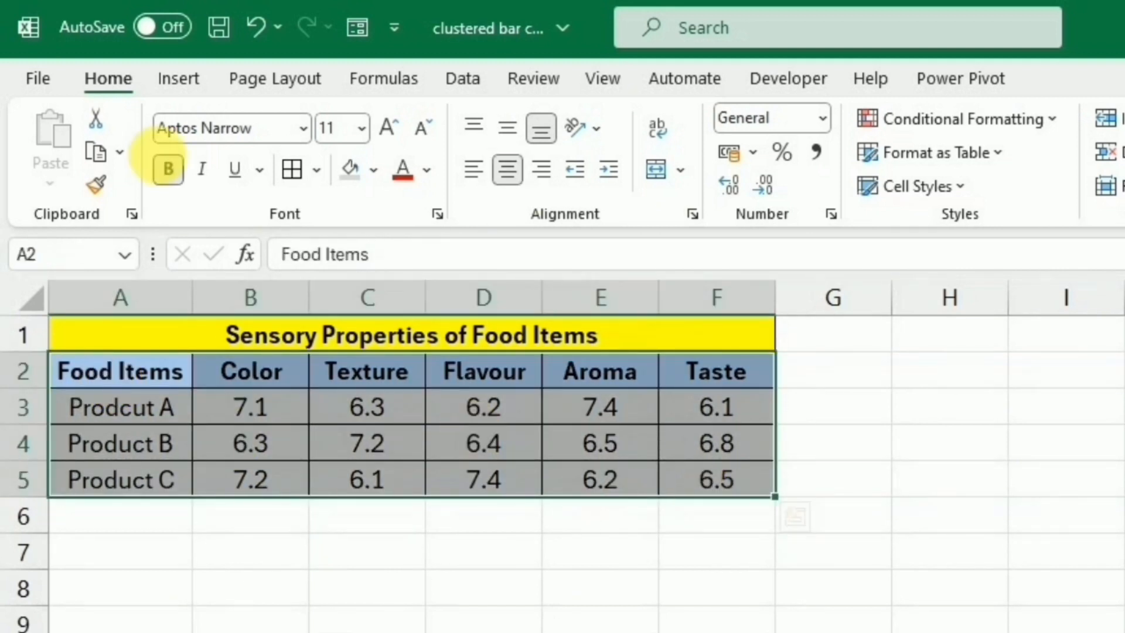
{"action": "left_click", "coordinate": [179, 75]}
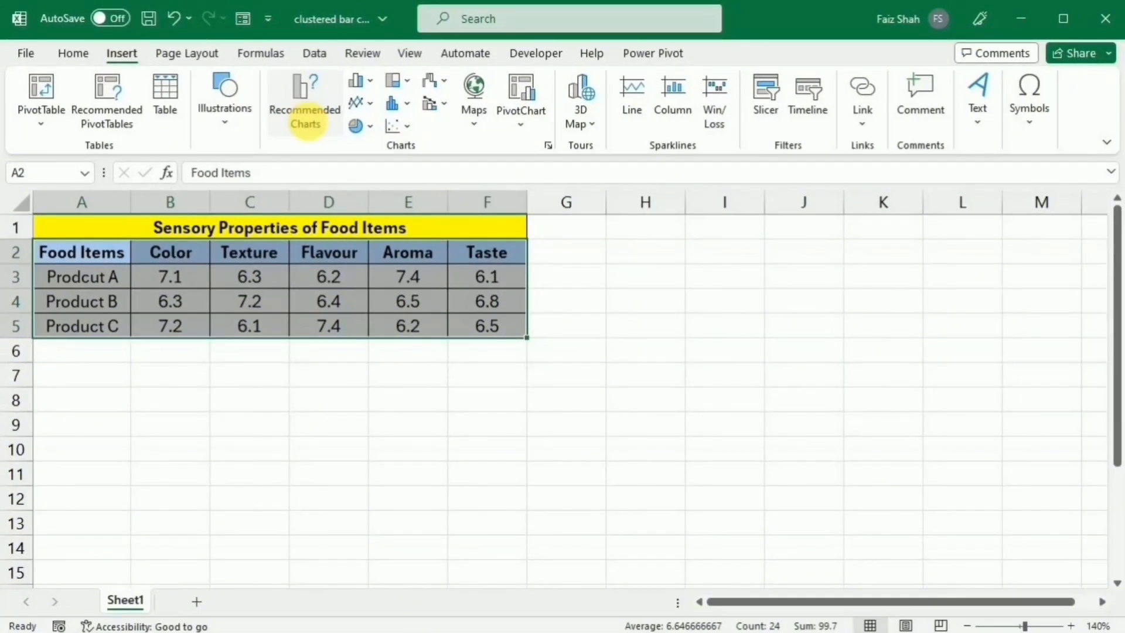
{"action": "left_click", "coordinate": [305, 120]}
{"action": "left_click", "coordinate": [408, 331]}
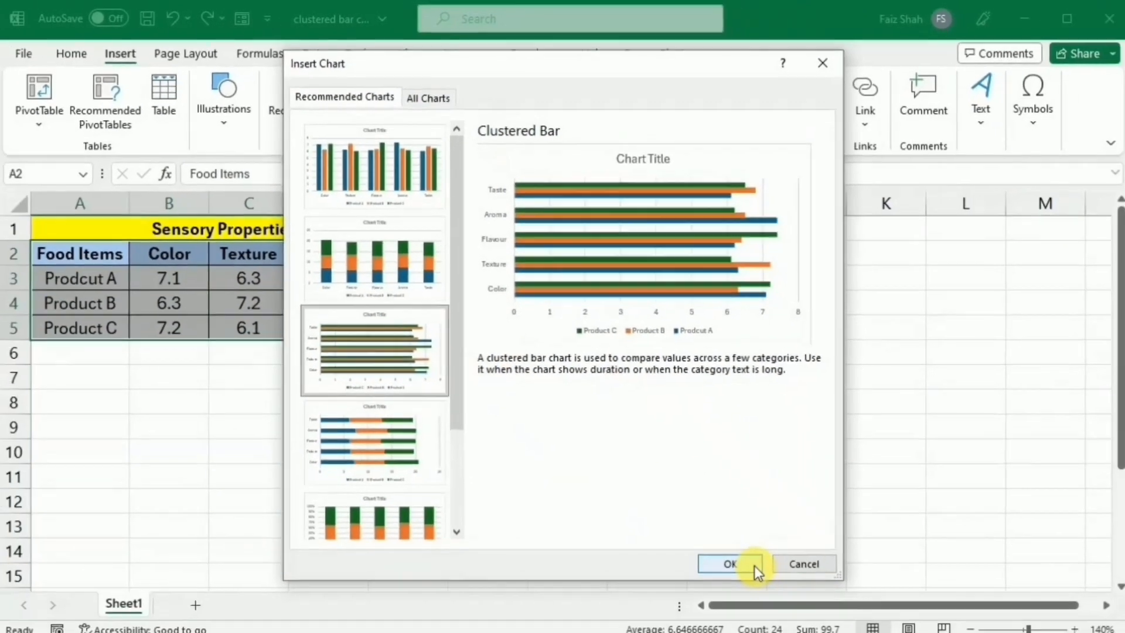
{"action": "left_click", "coordinate": [754, 565]}
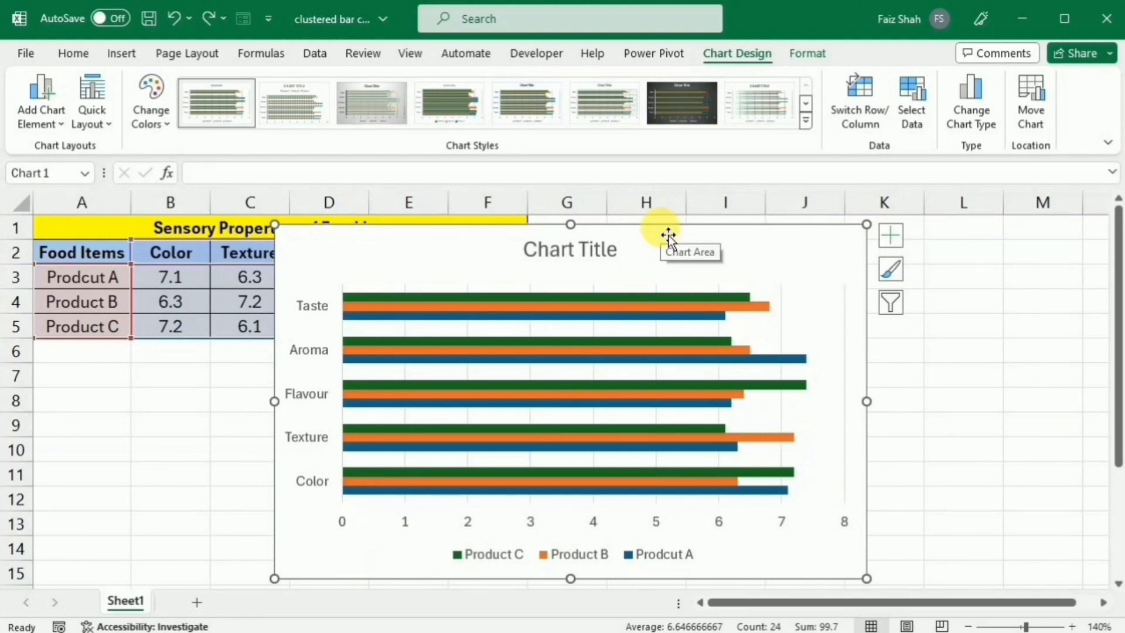
{"action": "left_click_drag", "start_coordinate": [668, 237], "coordinate": [428, 229]}
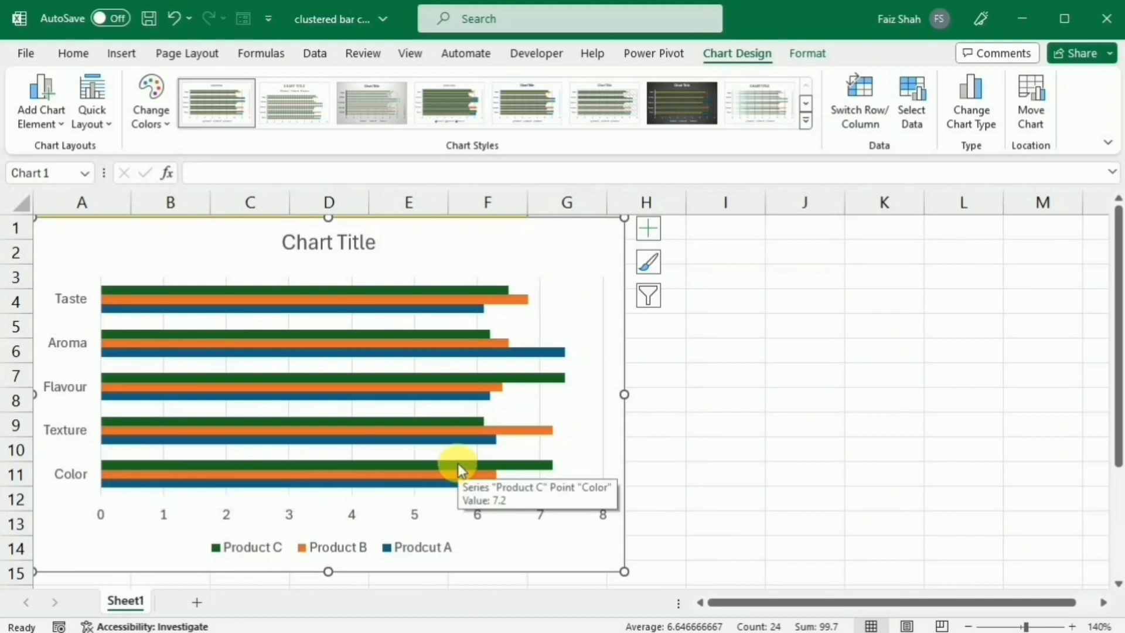
Step: Set the horizontal value axis minimum to 4 and delete the chart's vertical gridlines
{"action": "double_click", "coordinate": [185, 521]}
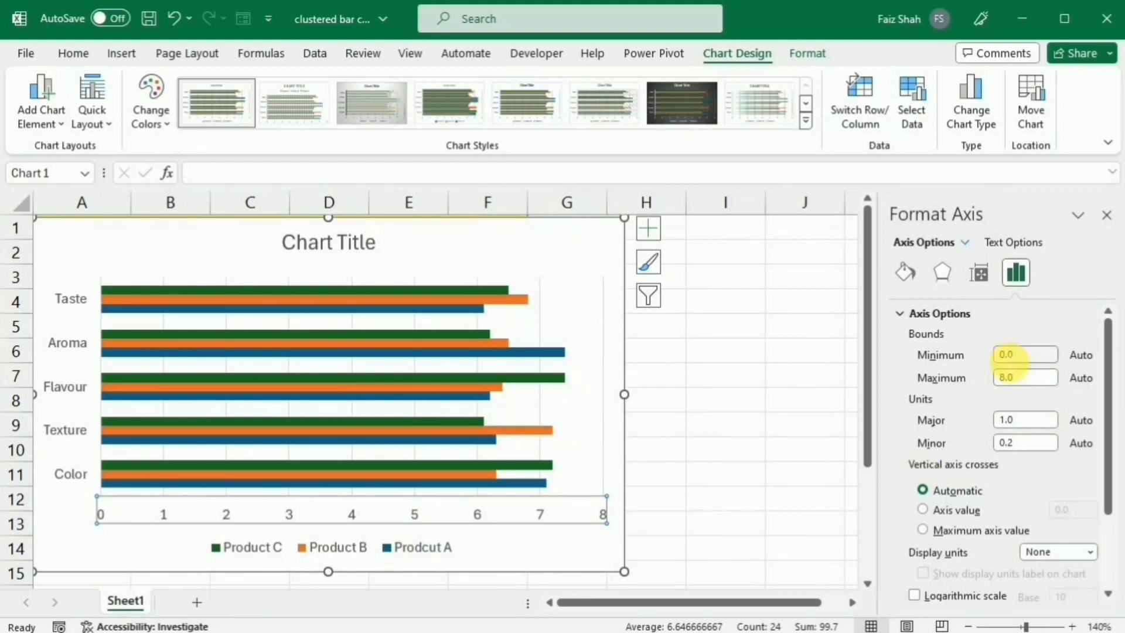
{"action": "left_click", "coordinate": [1005, 355]}
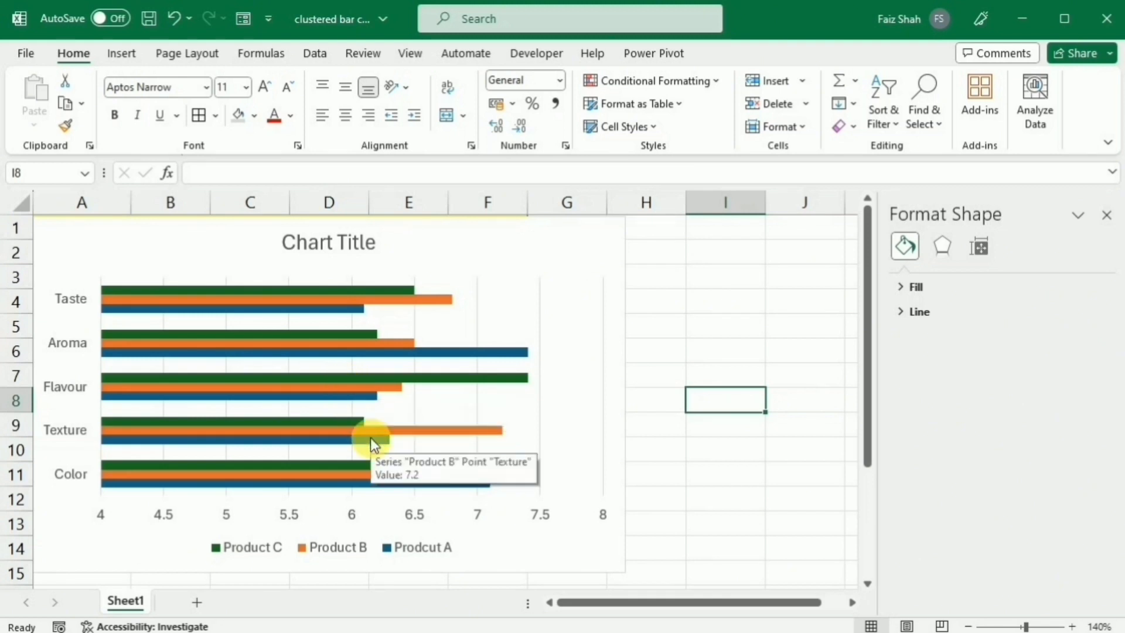
{"action": "right_click", "coordinate": [477, 402]}
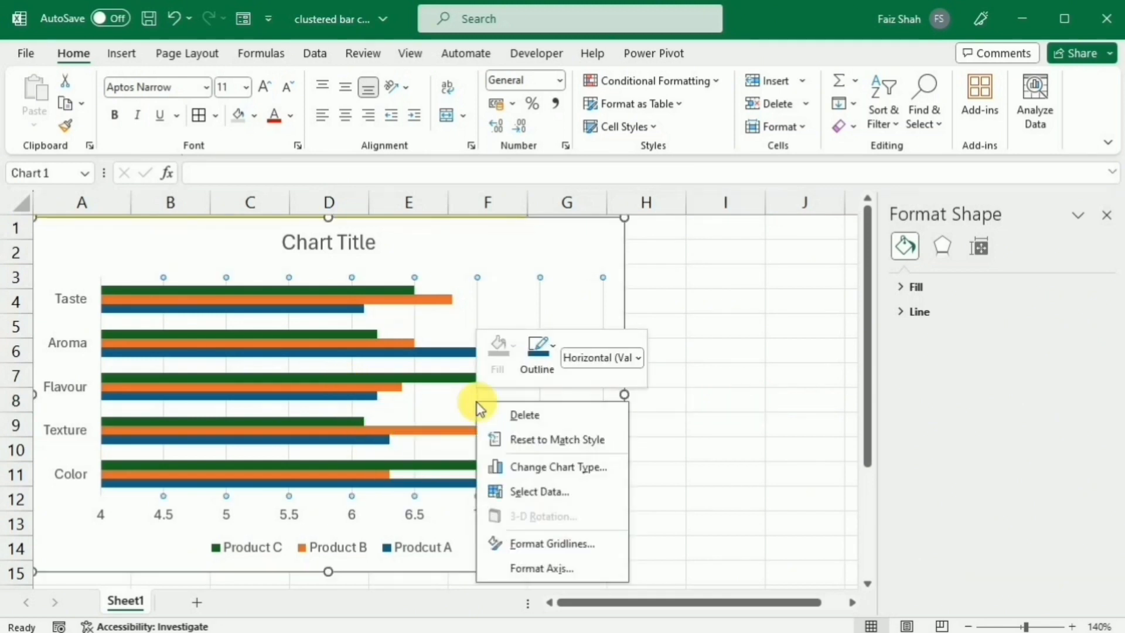
{"action": "left_click", "coordinate": [511, 416]}
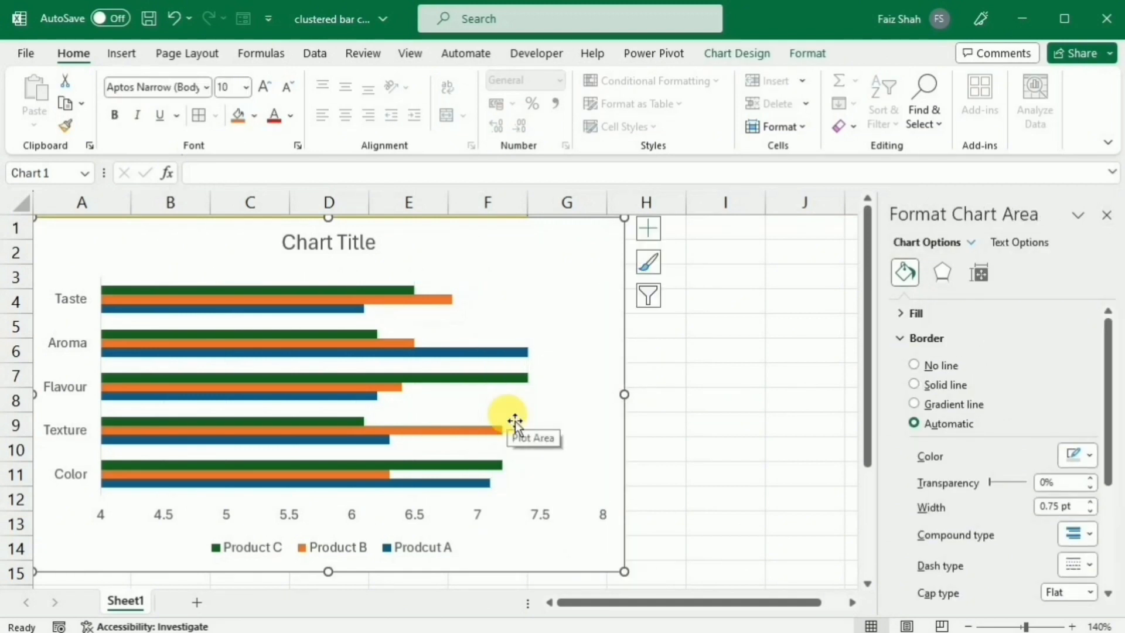
Step: Add data labels to all the bars and delete the horizontal value axis
{"action": "left_click", "coordinate": [649, 230]}
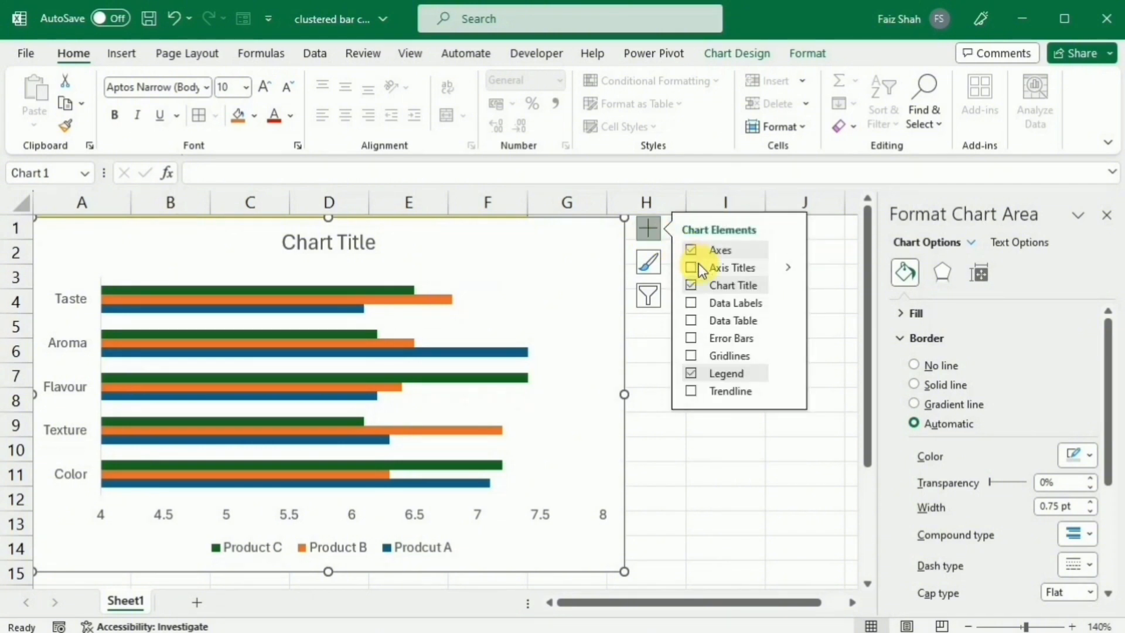
{"action": "left_click", "coordinate": [691, 303]}
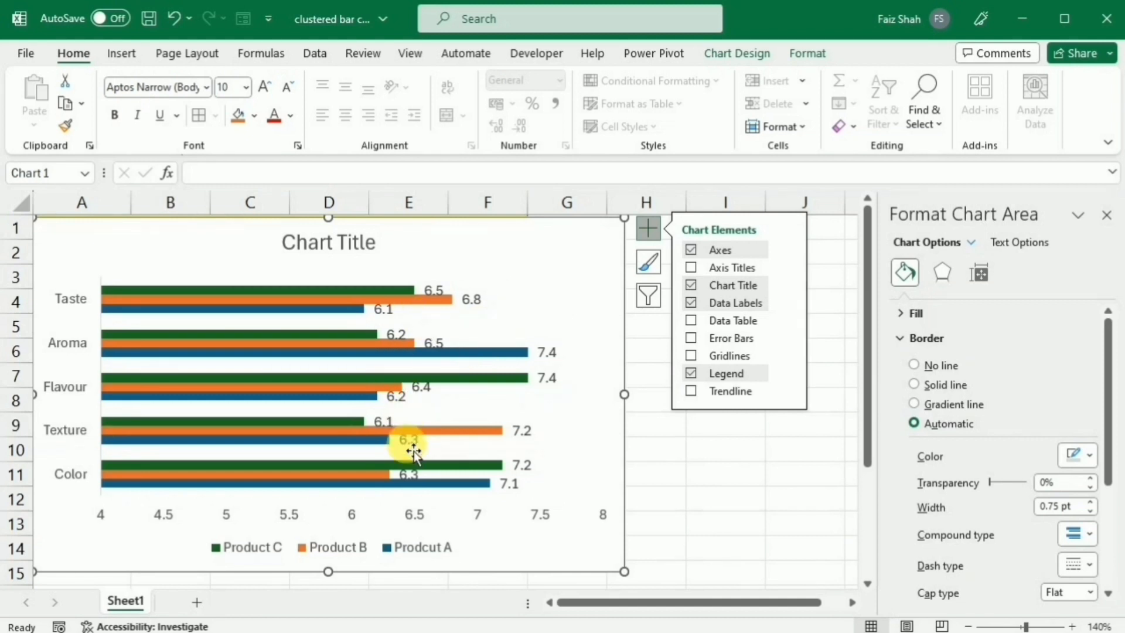
{"action": "right_click", "coordinate": [411, 513]}
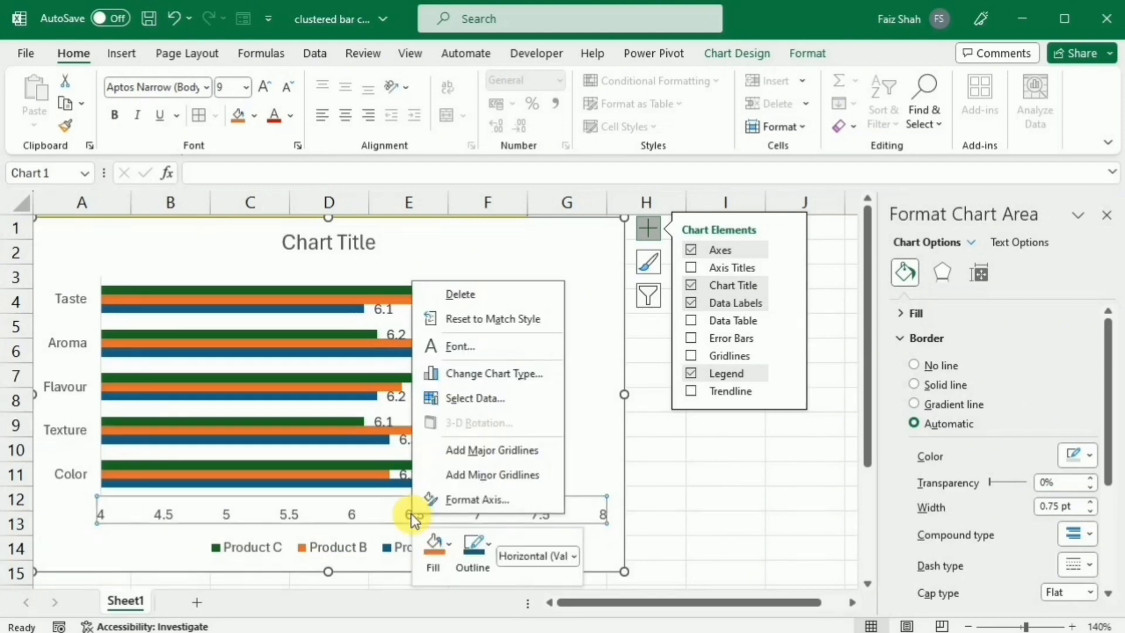
{"action": "left_click", "coordinate": [466, 299]}
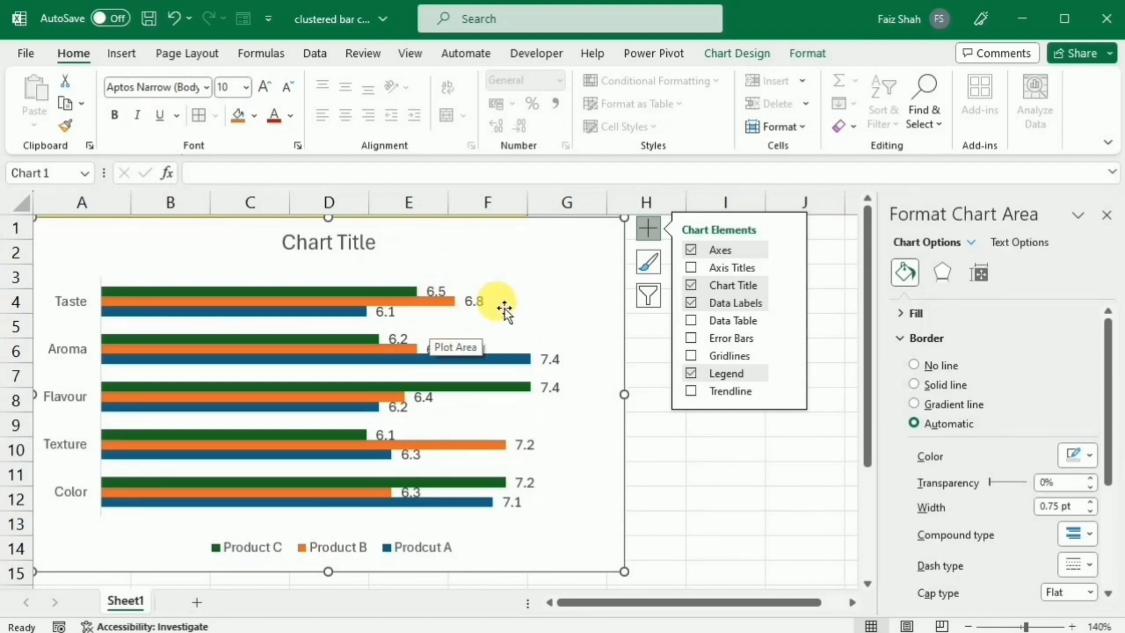
Step: Enlarge the plot area down to just above the legend
{"action": "left_click", "coordinate": [511, 287]}
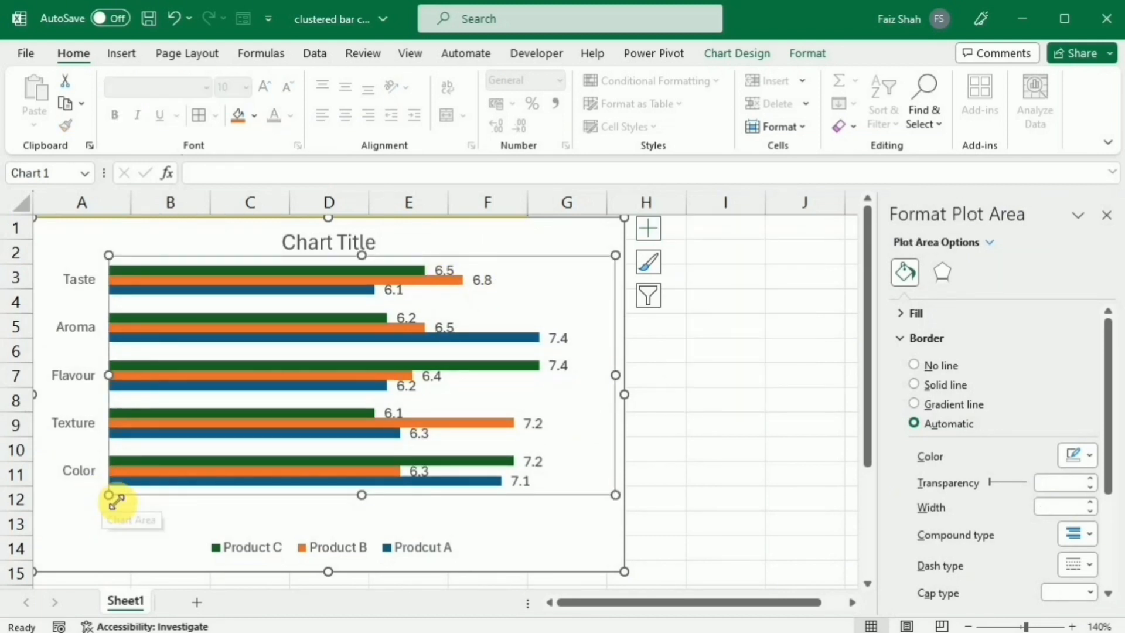
{"action": "left_click_drag", "start_coordinate": [102, 509], "coordinate": [96, 534]}
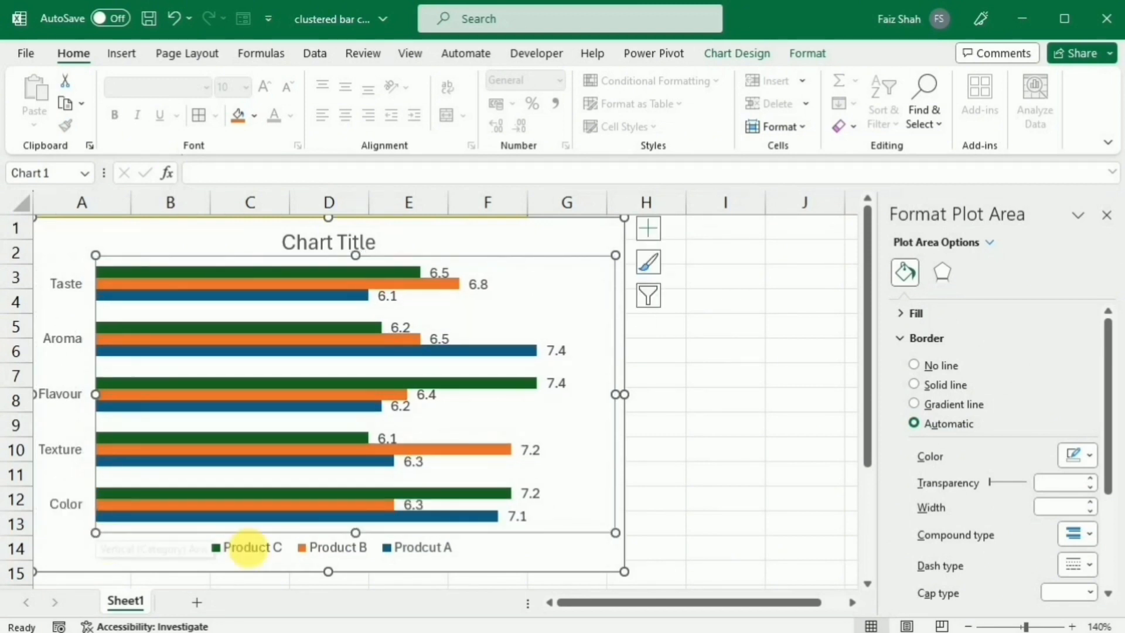
{"action": "left_click", "coordinate": [243, 554]}
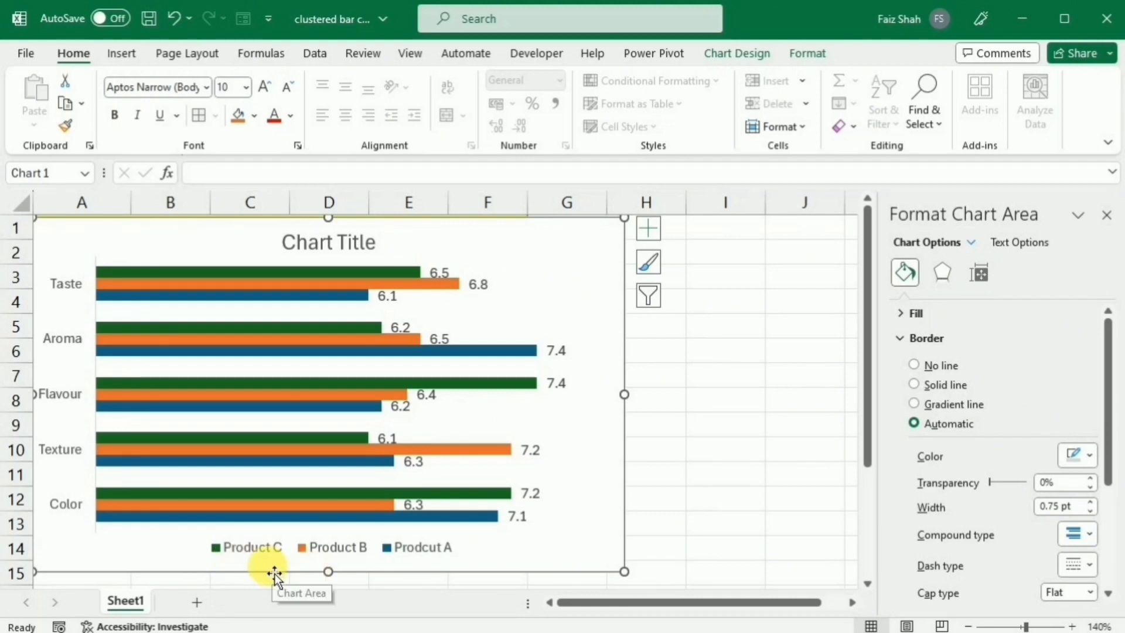
Step: Move the legend to the chart's upper-right corner and shrink it so it clears the chart title
{"action": "left_click", "coordinate": [262, 549]}
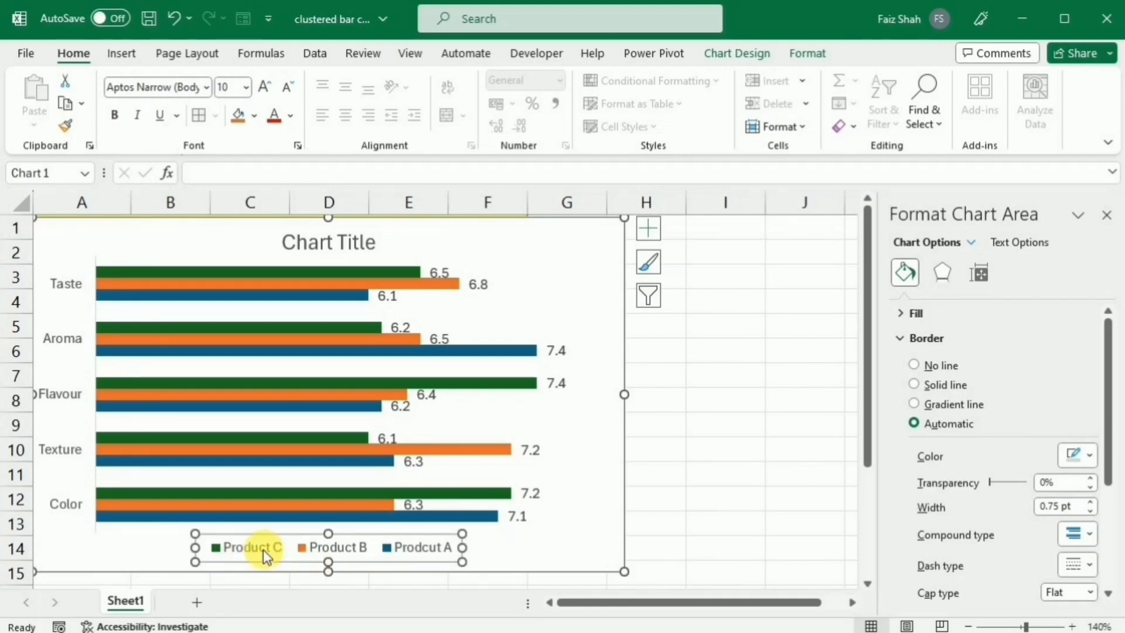
{"action": "left_click_drag", "start_coordinate": [272, 542], "coordinate": [487, 244]}
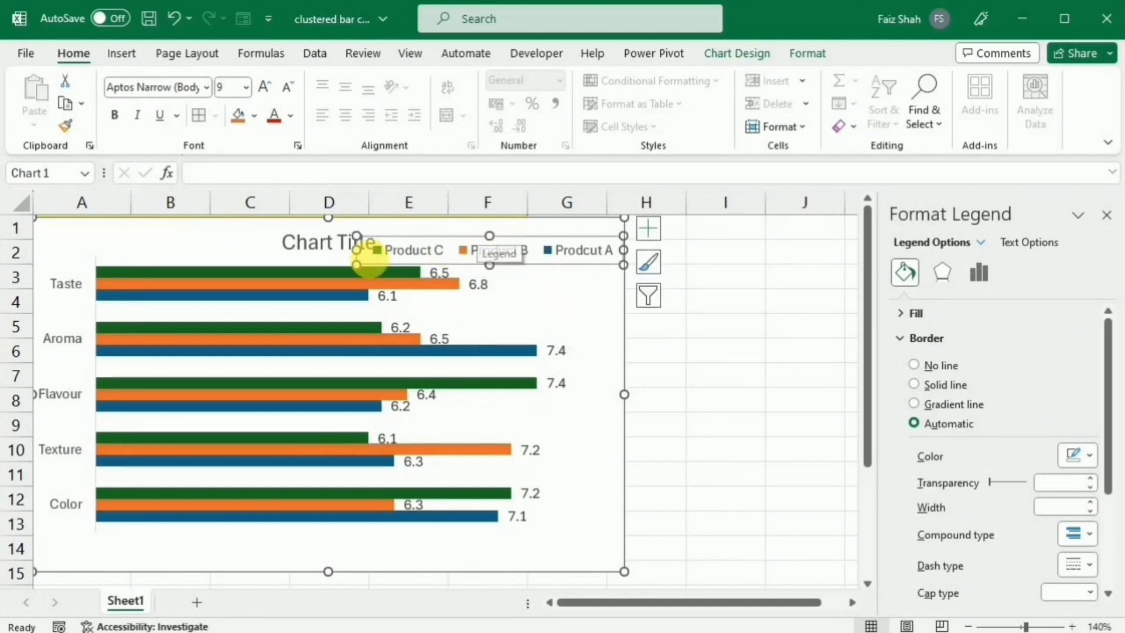
{"action": "left_click_drag", "start_coordinate": [357, 265], "coordinate": [389, 255]}
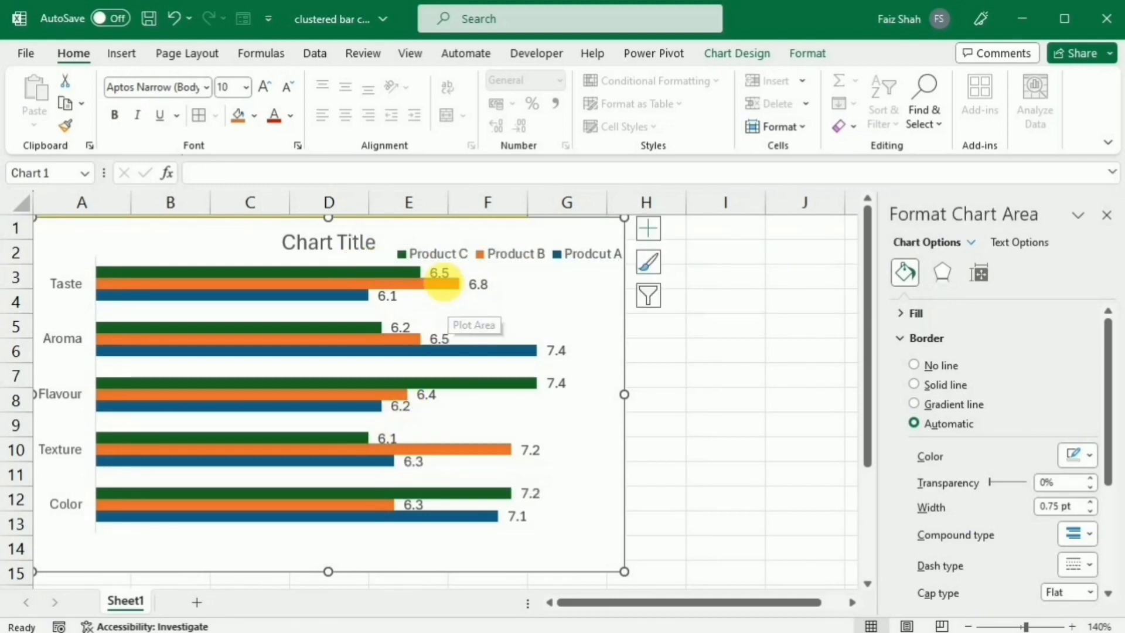
Step: Set the label position of the Product C data labels to Inside End
{"action": "left_click", "coordinate": [443, 284]}
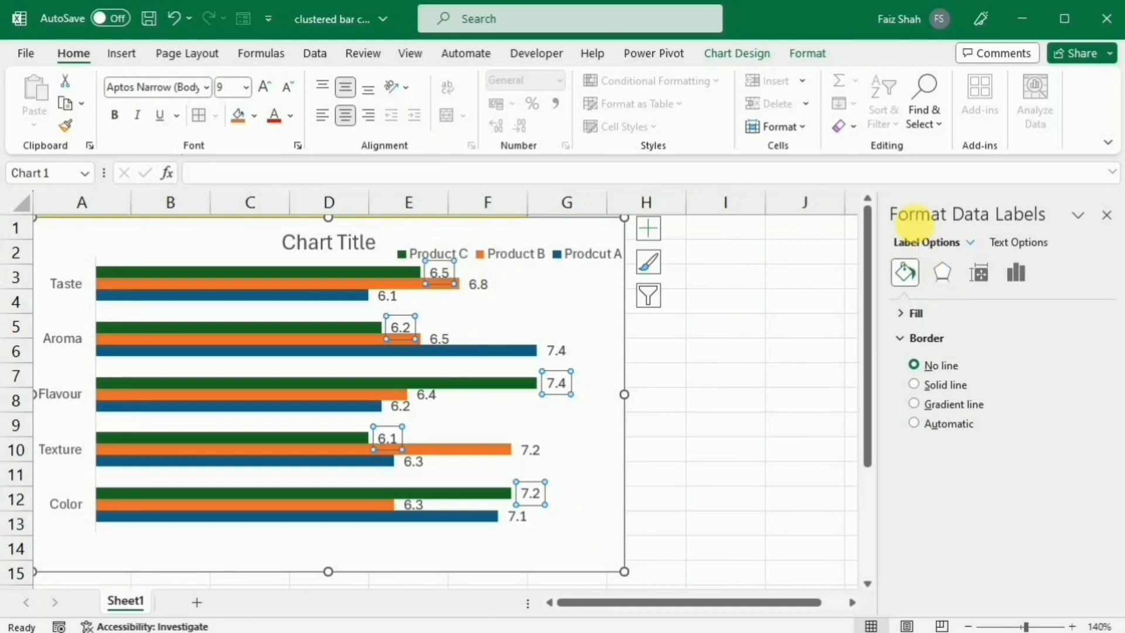
{"action": "left_click", "coordinate": [1016, 274]}
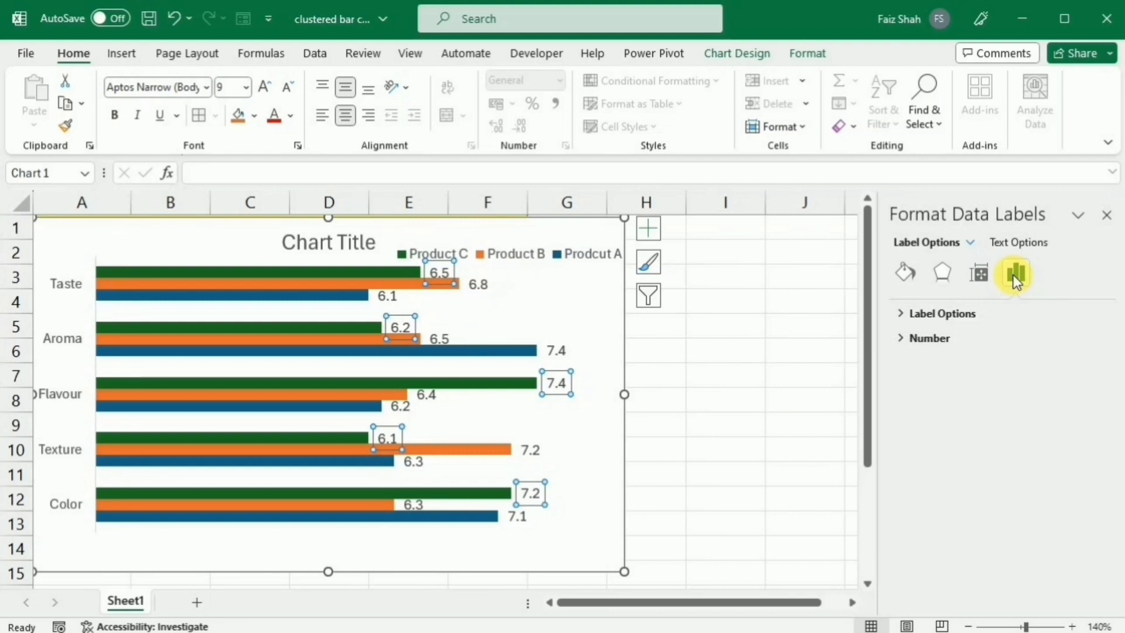
{"action": "left_click", "coordinate": [903, 312]}
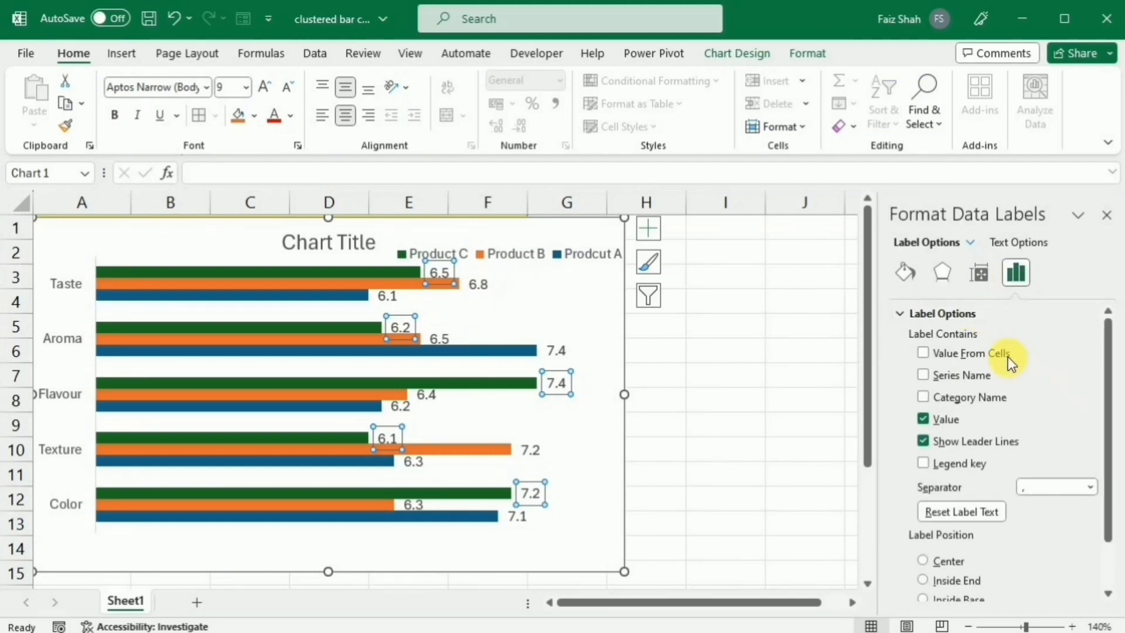
{"action": "scroll", "coordinate": [1007, 375], "scroll_direction": "down", "scroll_amount": 1}
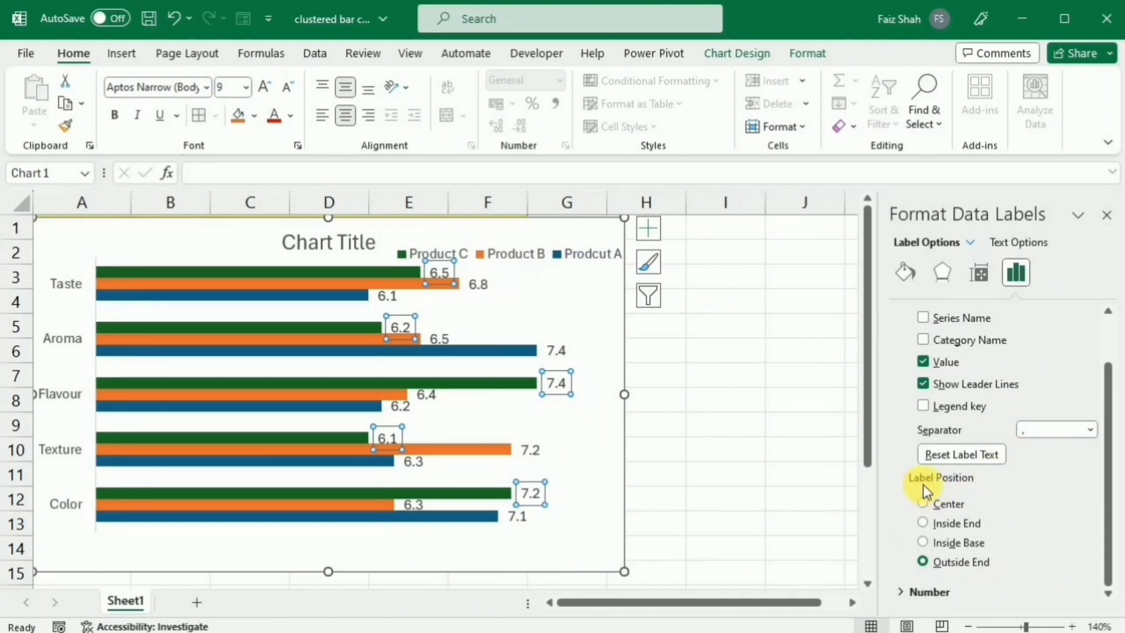
{"action": "left_click", "coordinate": [924, 523]}
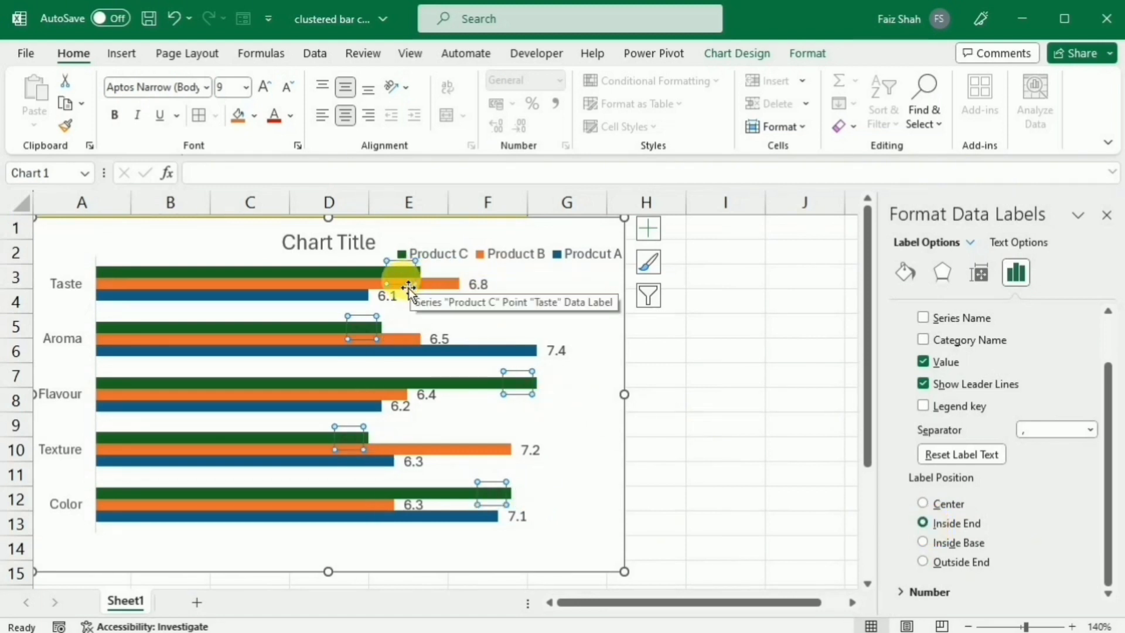
Step: Set the label position of the Product B and Product A data labels to Inside End
{"action": "left_click", "coordinate": [479, 285]}
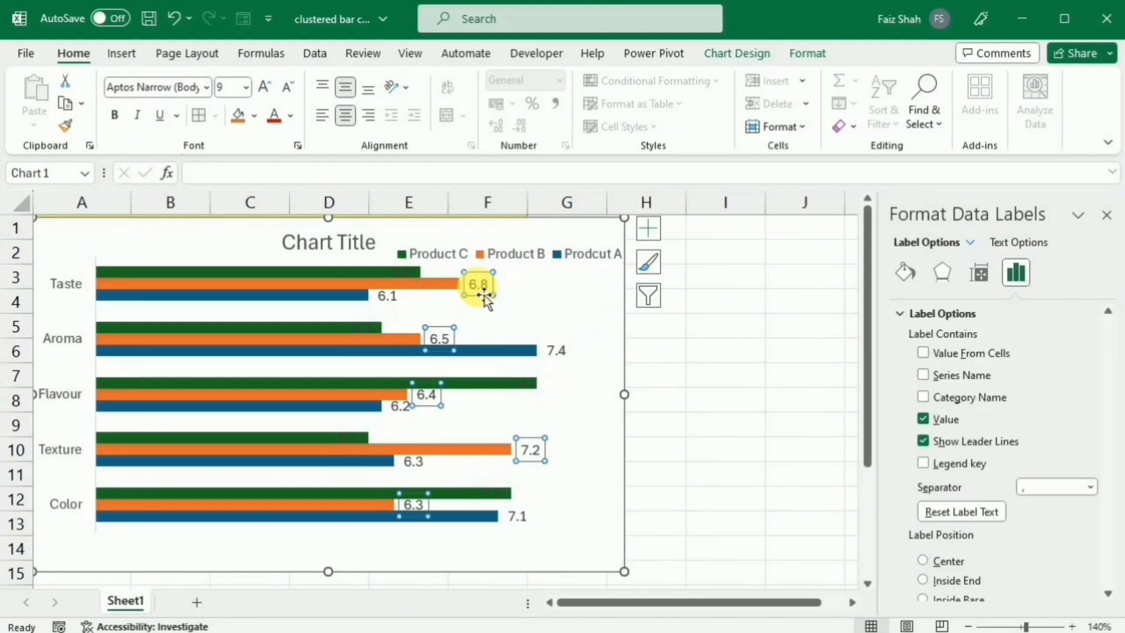
{"action": "left_click", "coordinate": [925, 580]}
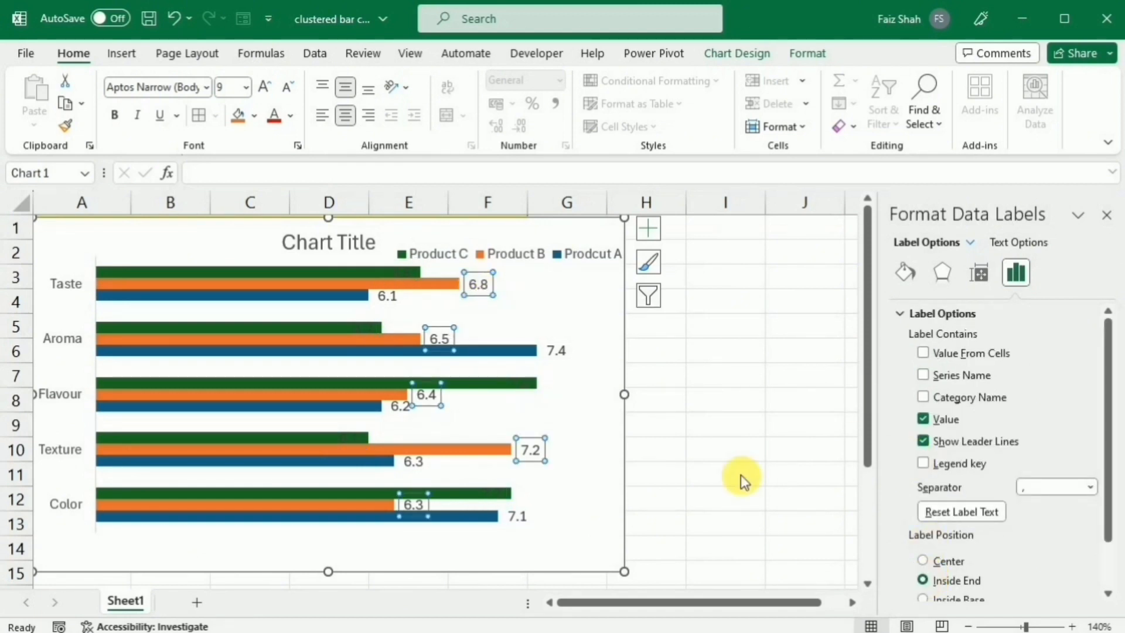
{"action": "left_click", "coordinate": [387, 296]}
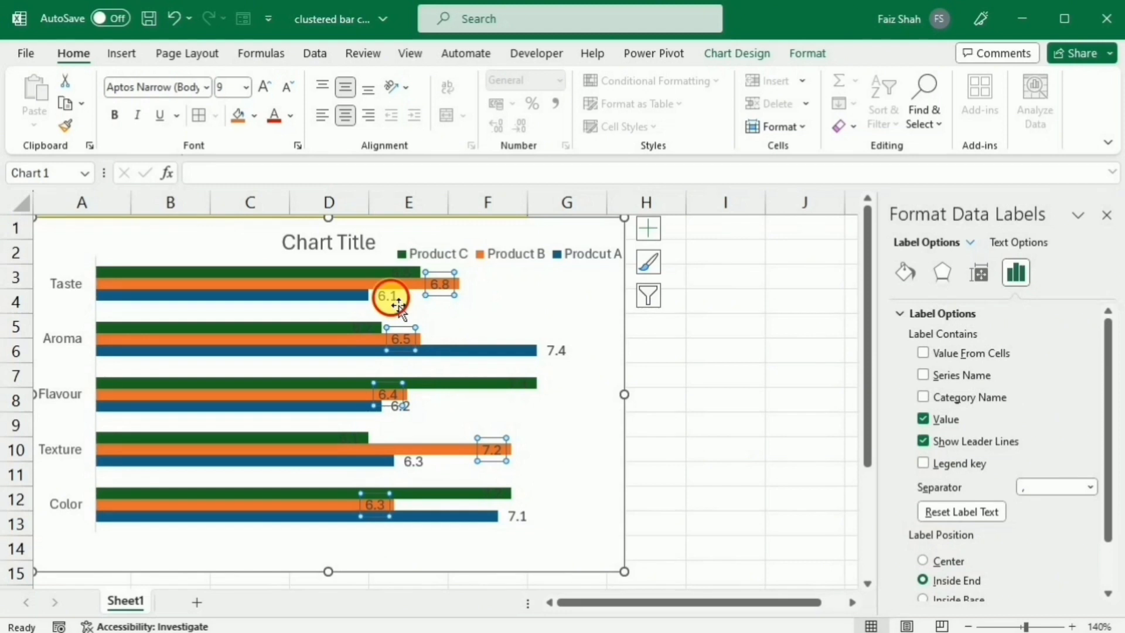
{"action": "left_click", "coordinate": [924, 580]}
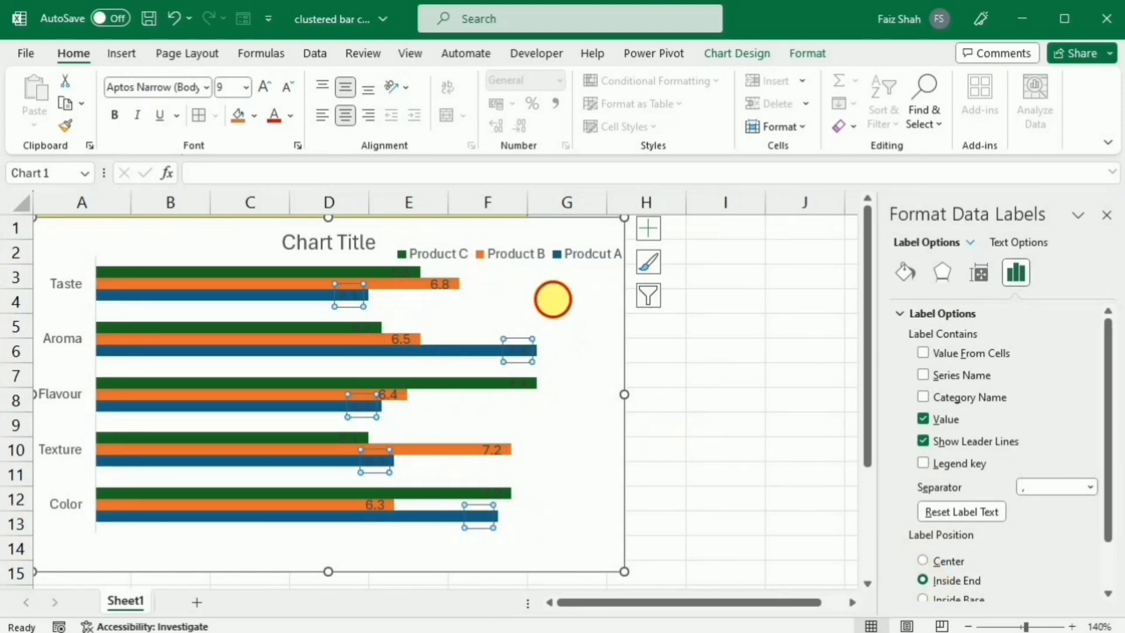
{"action": "left_click", "coordinate": [560, 307]}
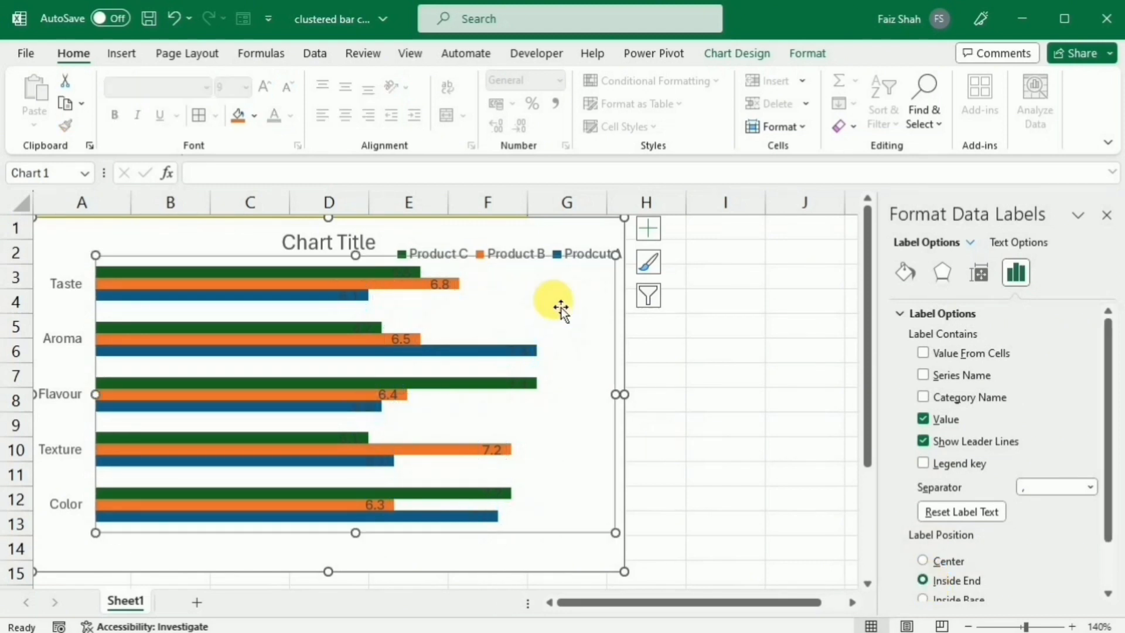
Step: Format the Product C and Product B data labels in bold white text
{"action": "left_click", "coordinate": [405, 280]}
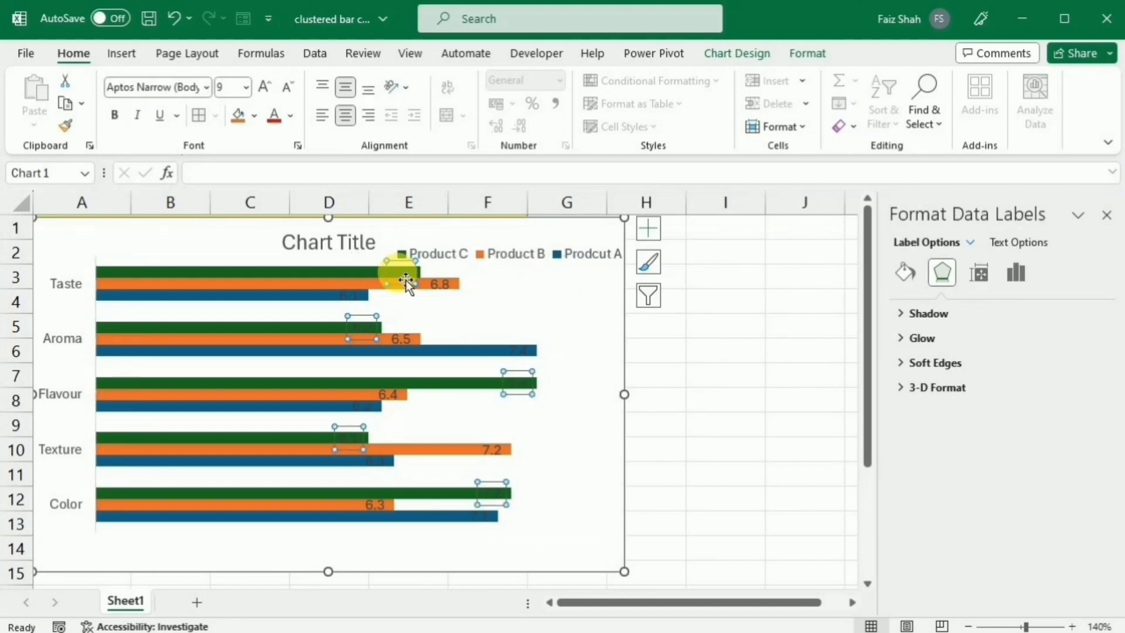
{"action": "left_click", "coordinate": [291, 115]}
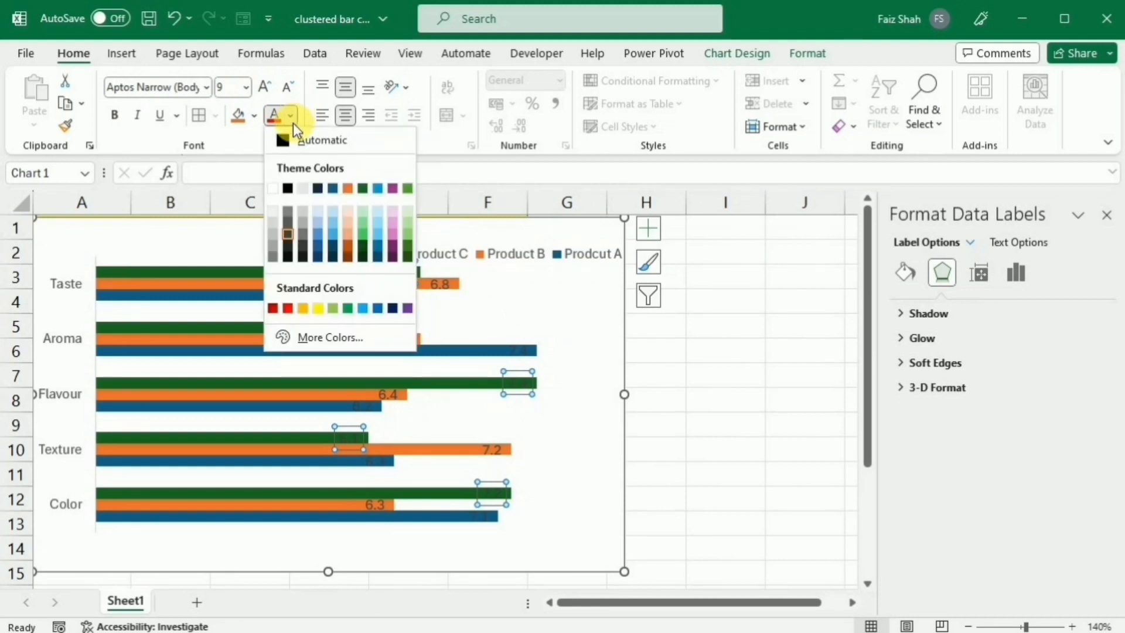
{"action": "left_click", "coordinate": [273, 188]}
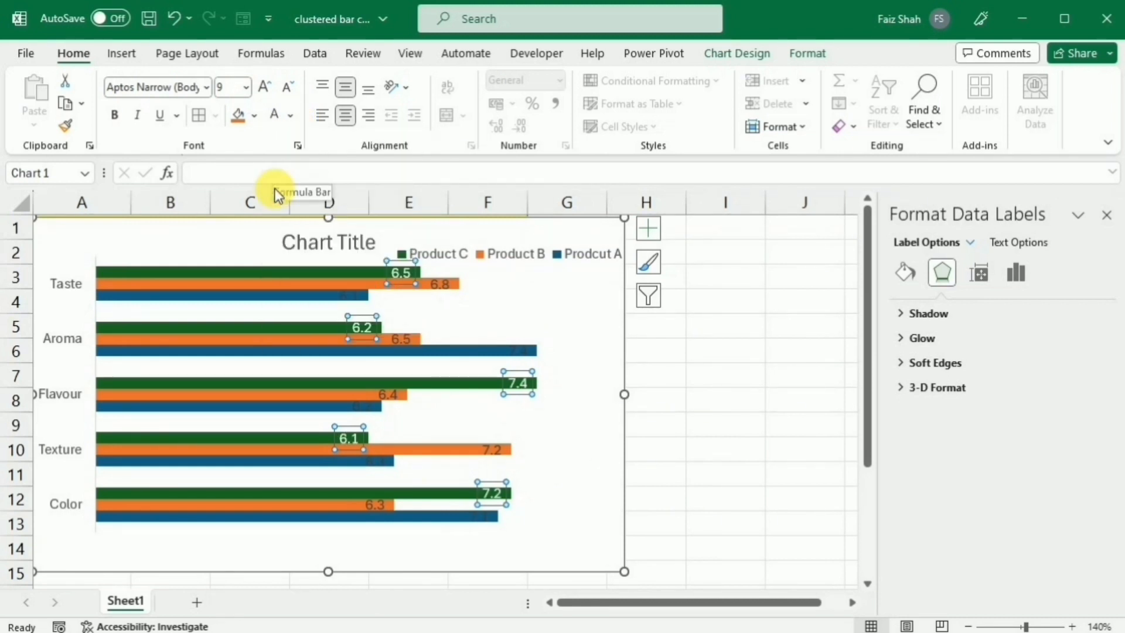
{"action": "key", "text": "ctrl+b"}
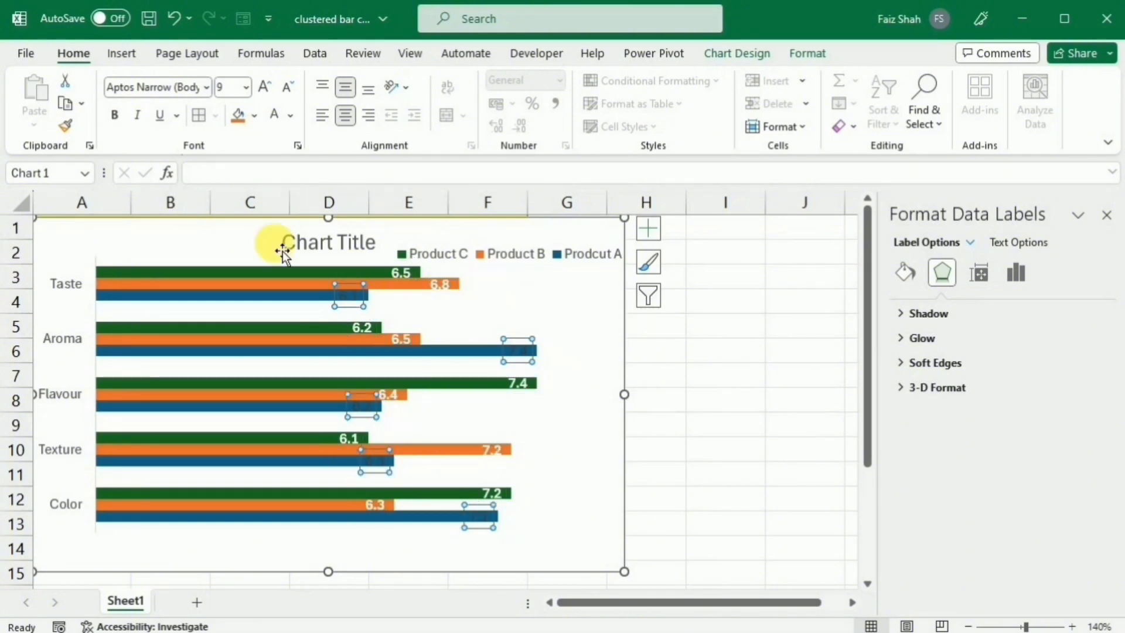
Step: Format the Product A data labels in bold white text
{"action": "left_click", "coordinate": [275, 116]}
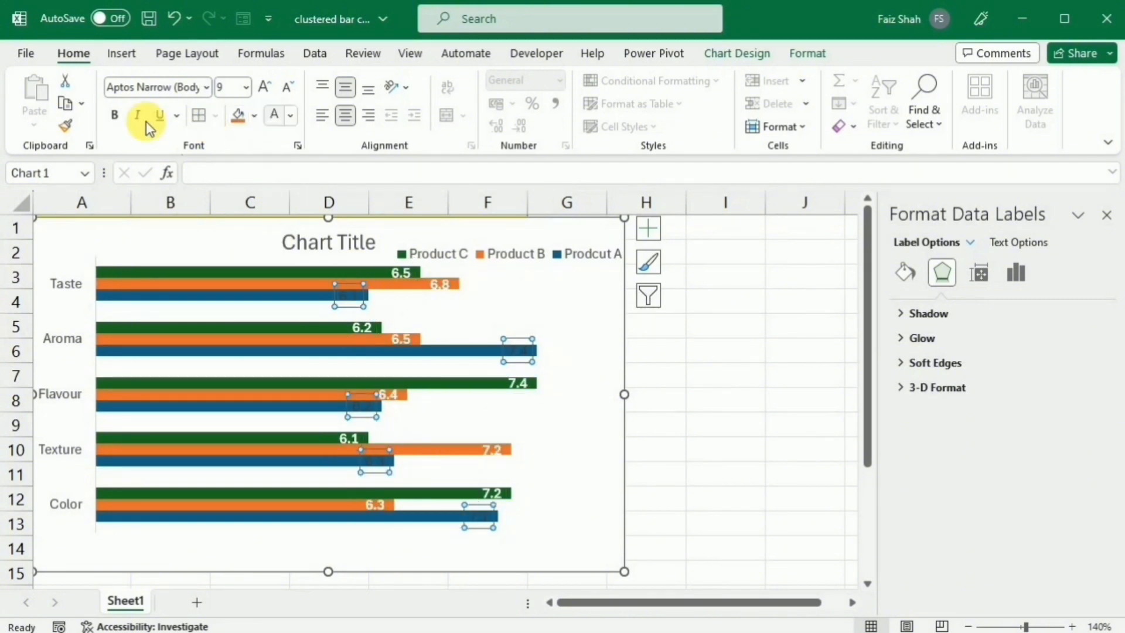
{"action": "left_click", "coordinate": [114, 117]}
{"action": "left_click", "coordinate": [119, 244]}
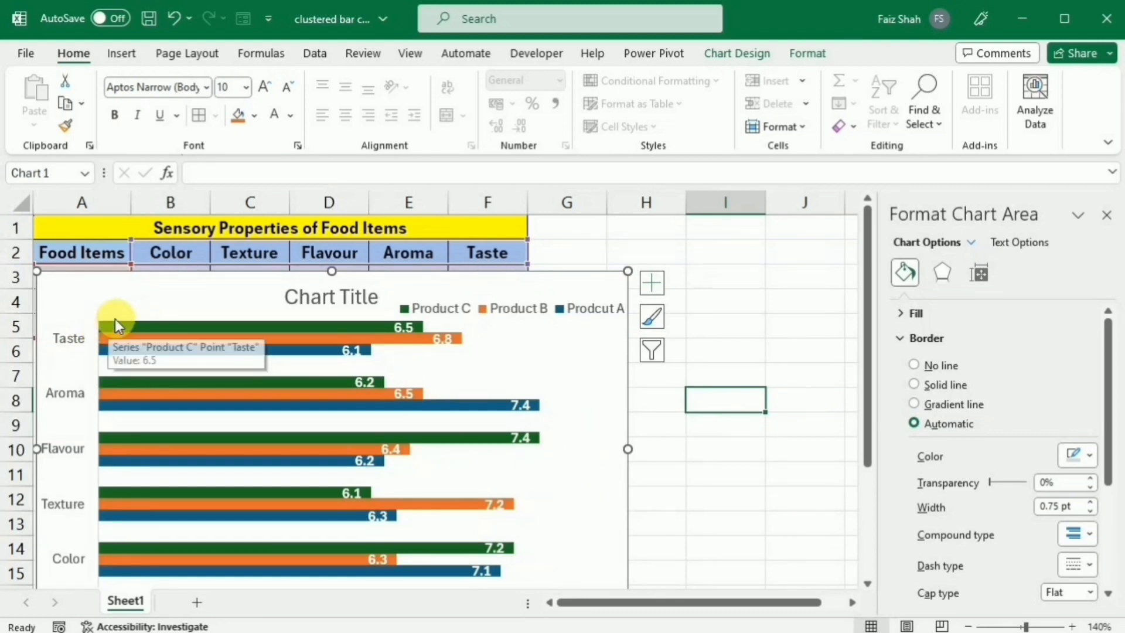
Step: Insert a text box in the chart just above the Taste bars
{"action": "left_click", "coordinate": [126, 52]}
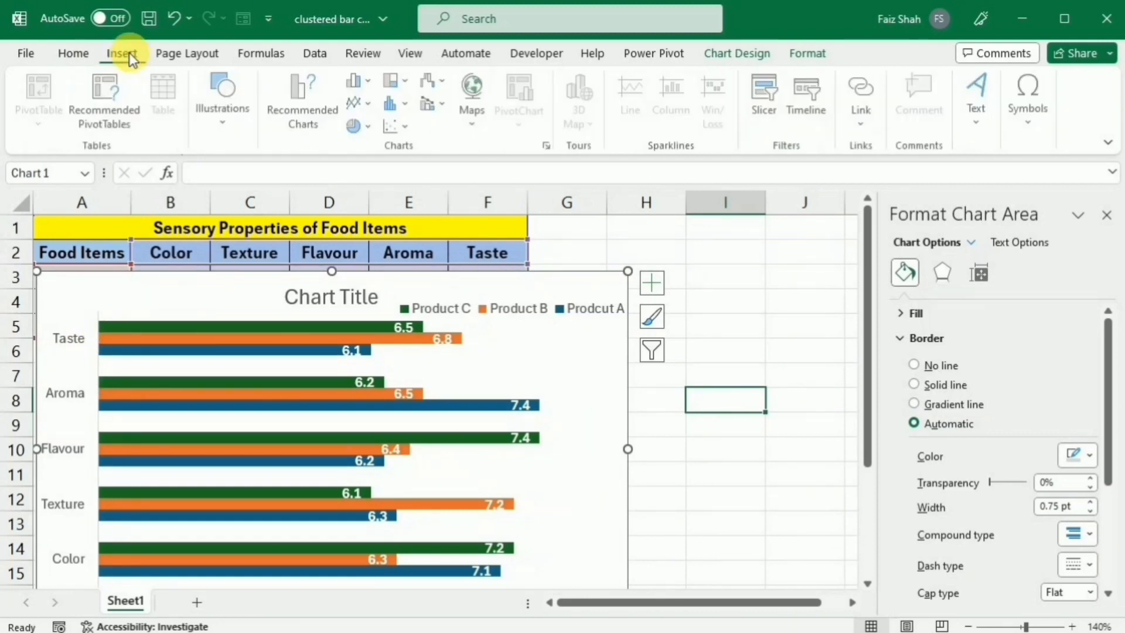
{"action": "left_click", "coordinate": [977, 118]}
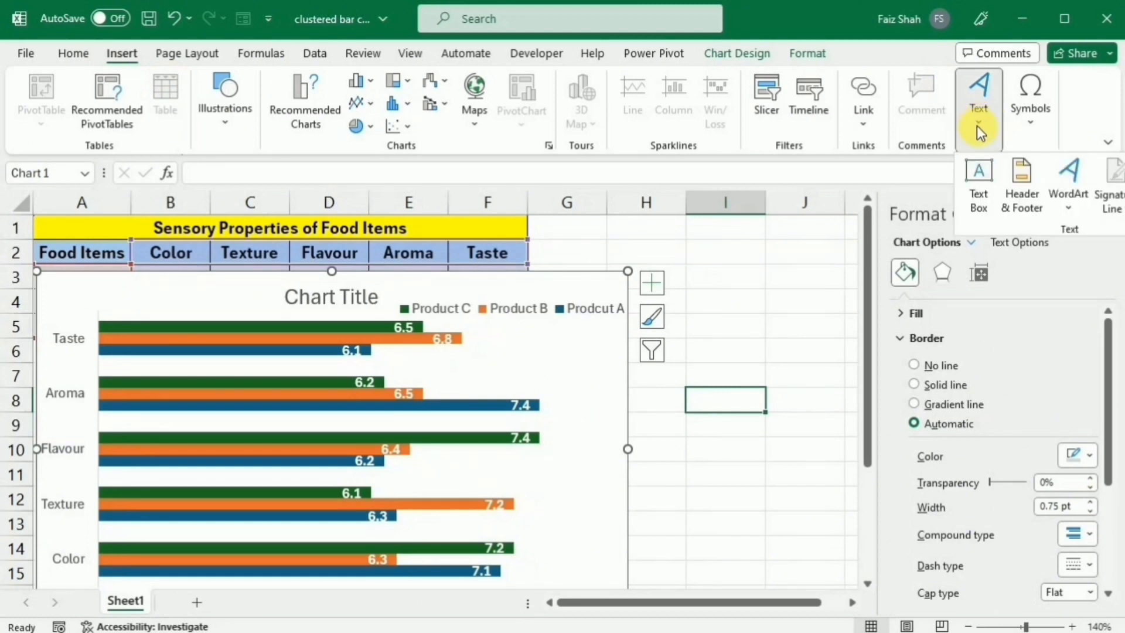
{"action": "left_click", "coordinate": [979, 183]}
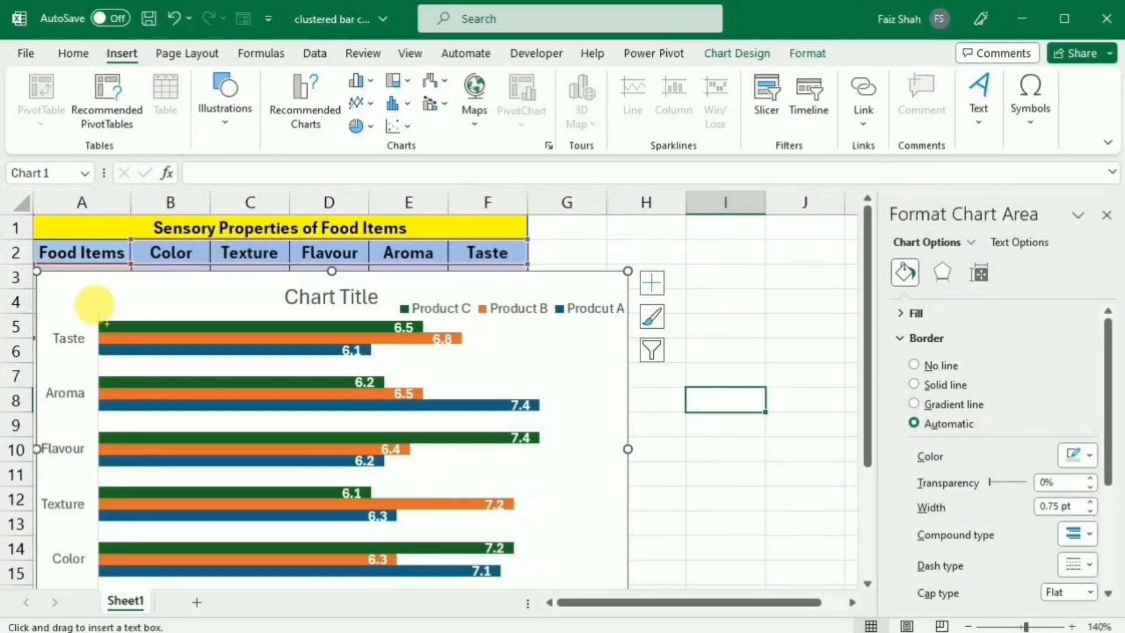
{"action": "left_click_drag", "start_coordinate": [98, 303], "coordinate": [176, 319]}
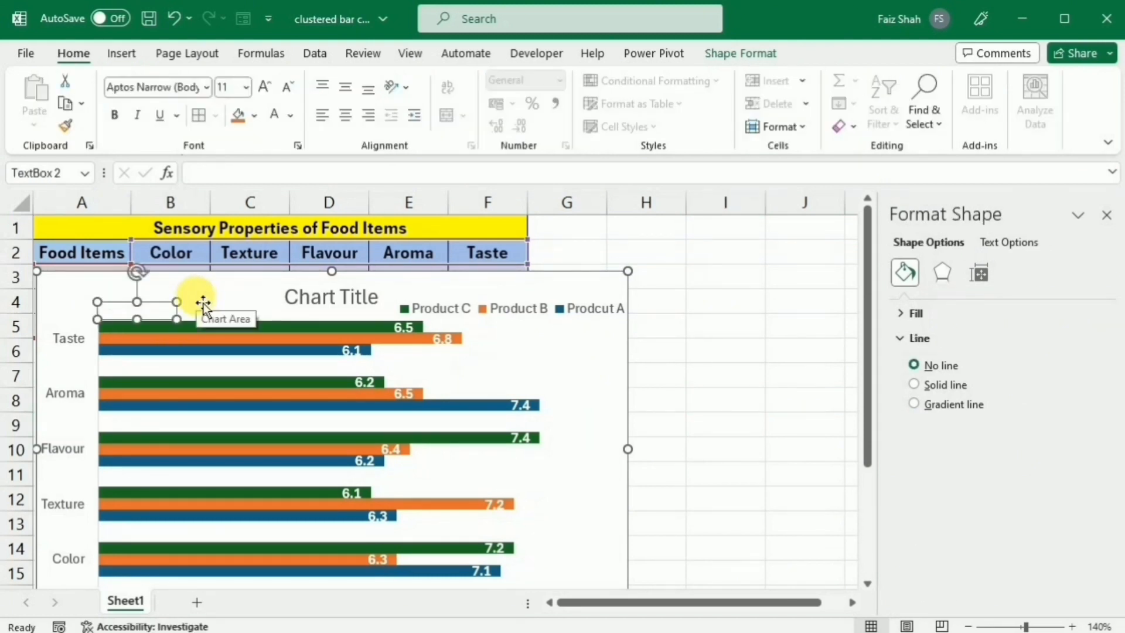
Step: Link the text box above the Taste bars to cell F2 with the formula =Sheet1!$F$2
{"action": "left_click", "coordinate": [218, 175]}
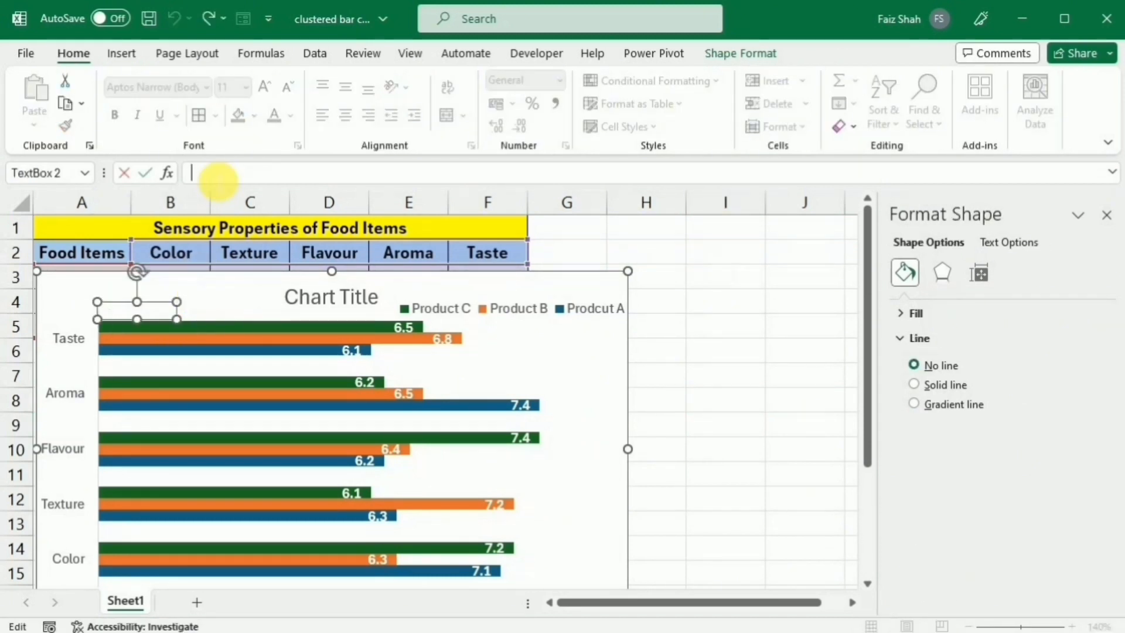
{"action": "type", "text": "="}
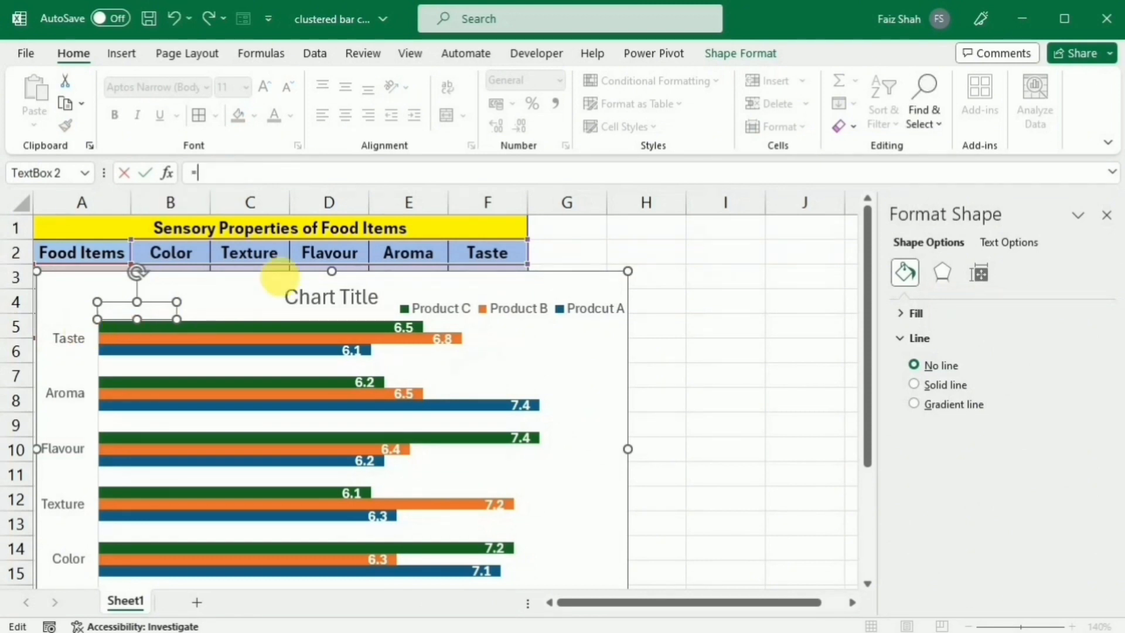
{"action": "left_click", "coordinate": [475, 256]}
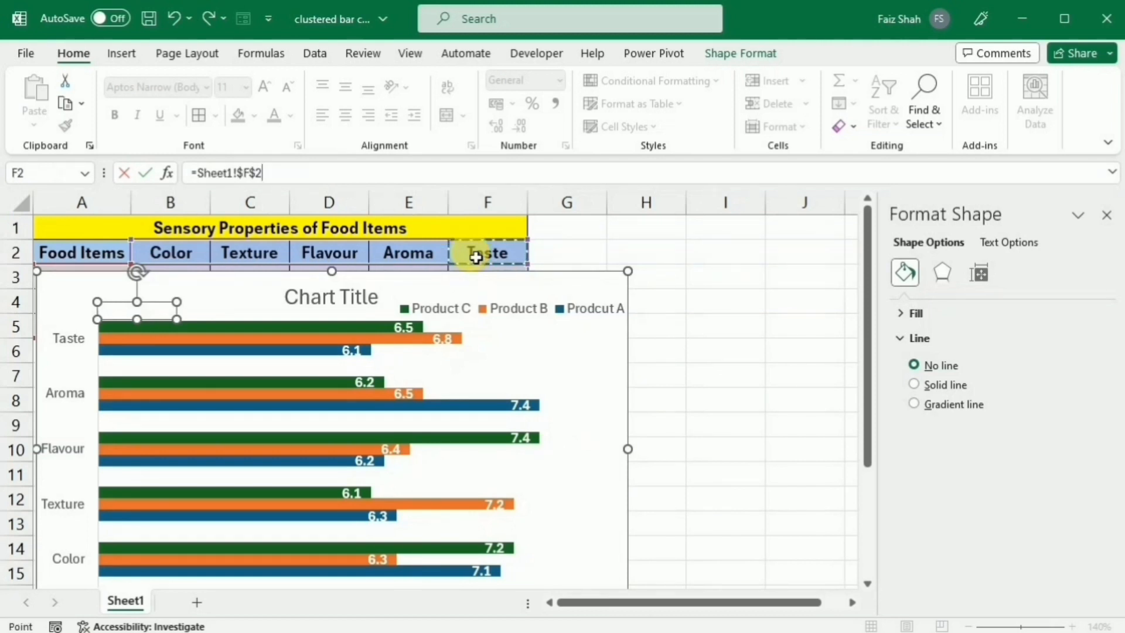
{"action": "key", "text": "Return"}
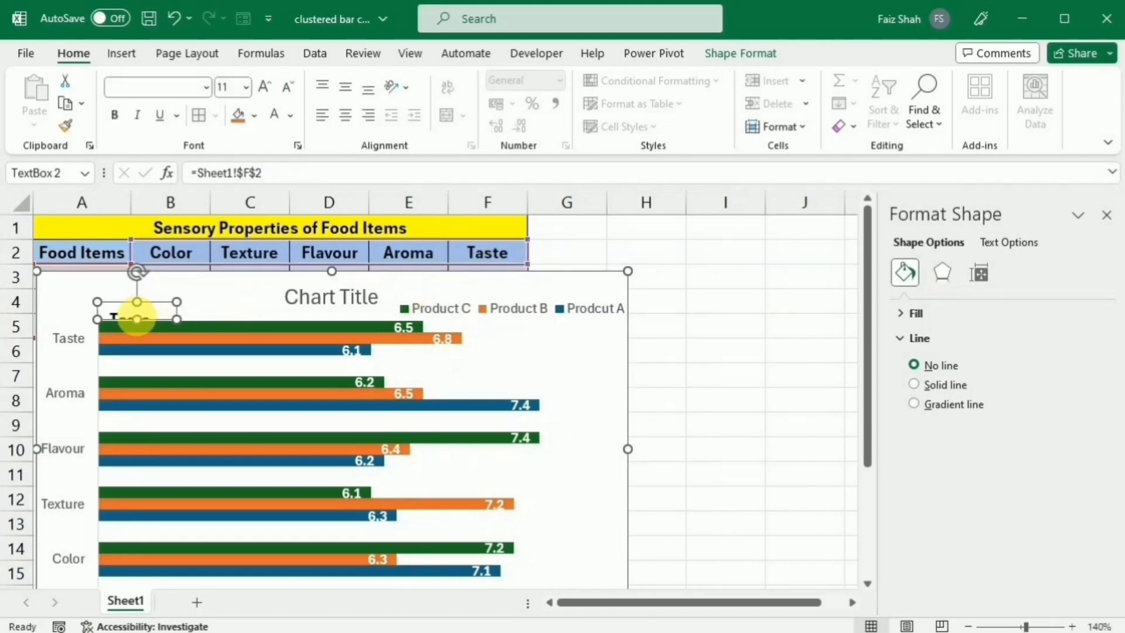
Step: Fit the Taste text box above its bars and place copies above the Aroma, Flavour, Texture and Color bars
{"action": "left_click_drag", "start_coordinate": [137, 322], "coordinate": [147, 300]}
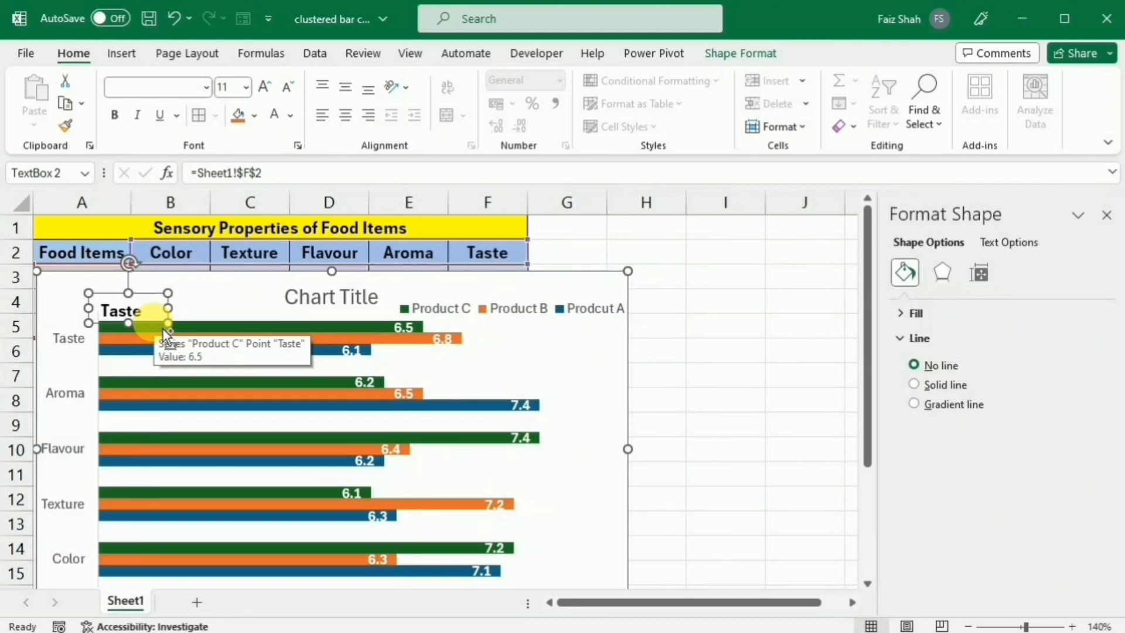
{"action": "left_click_drag", "start_coordinate": [163, 330], "coordinate": [151, 534]}
{"action": "left_click", "coordinate": [251, 364]}
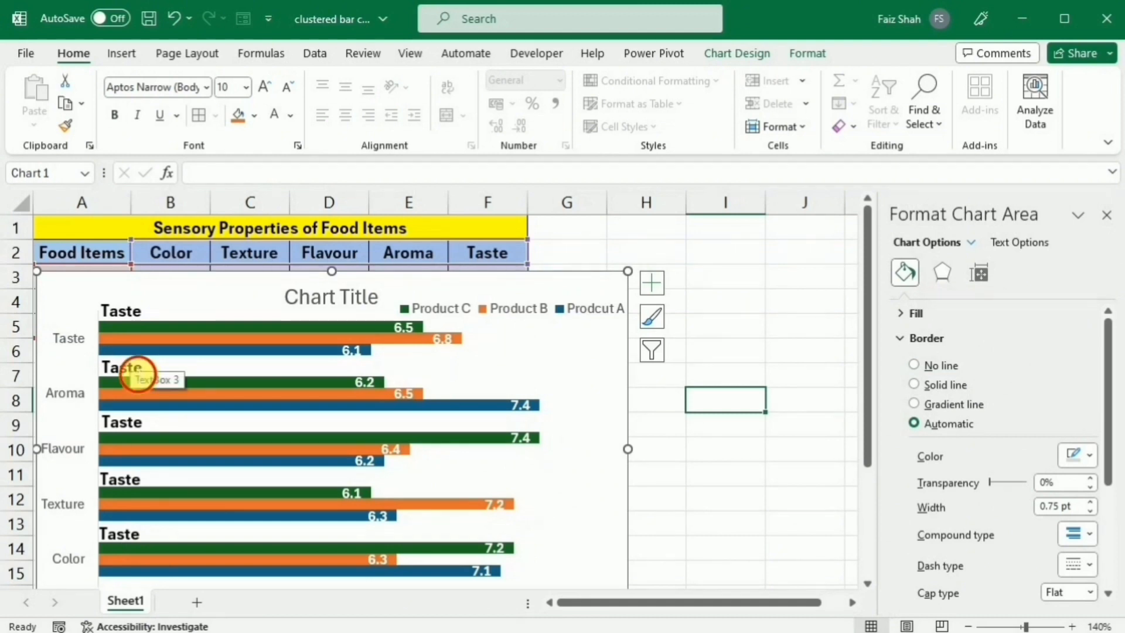
Step: Link the text box above the Aroma bars to cell E2 by changing its formula to =Sheet1!$E$2
{"action": "left_click", "coordinate": [139, 375]}
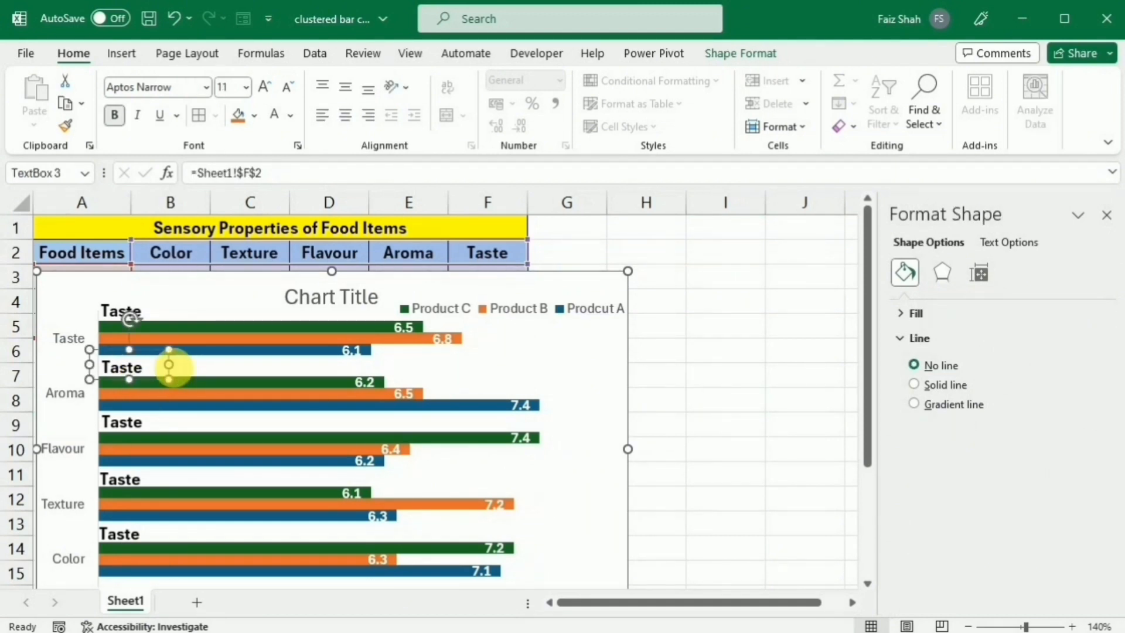
{"action": "left_click", "coordinate": [244, 173]}
{"action": "key", "text": "Delete"}
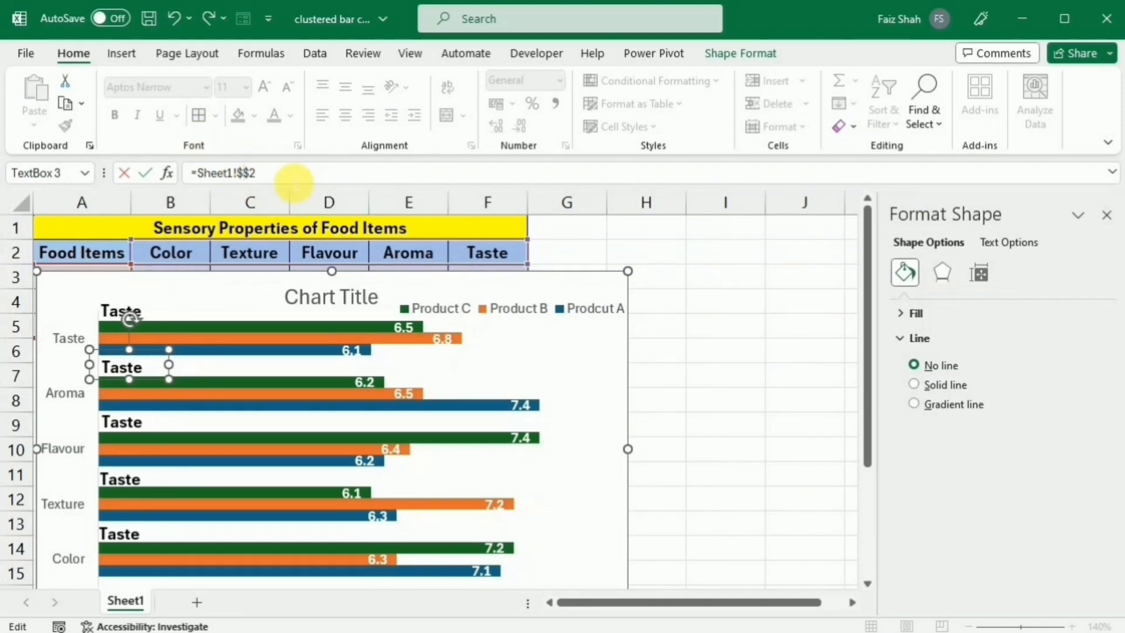
{"action": "type", "text": "E"}
{"action": "key", "text": "Return"}
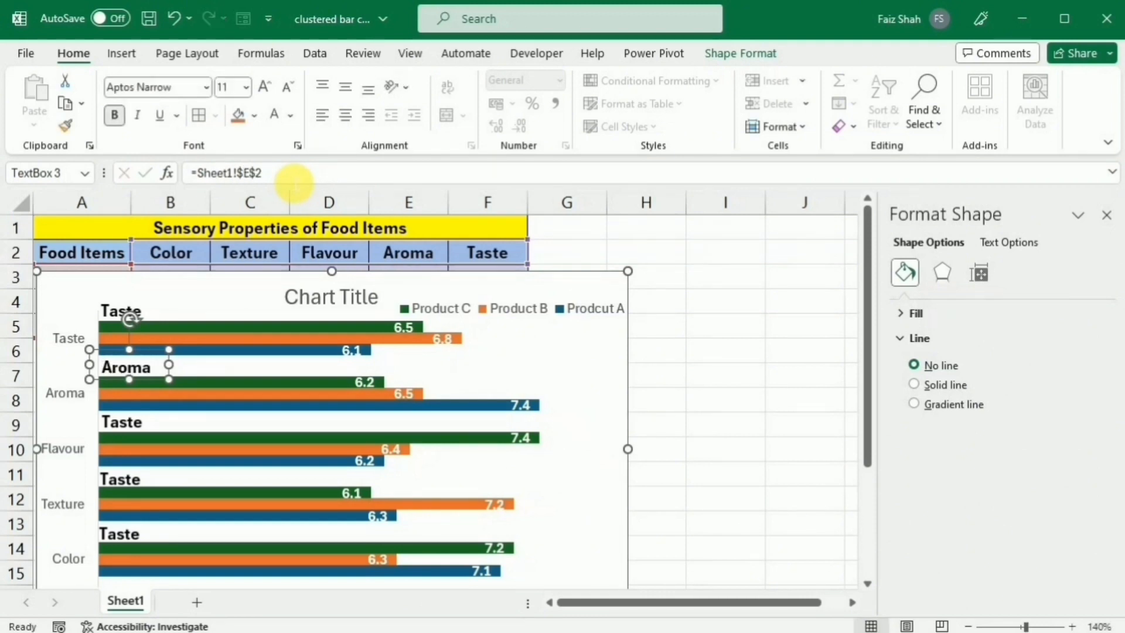
Step: Link the text box above the Flavour bars to =Sheet1!$D$2 and the one above the Texture bars to =Sheet1!$C$2
{"action": "left_click", "coordinate": [145, 426]}
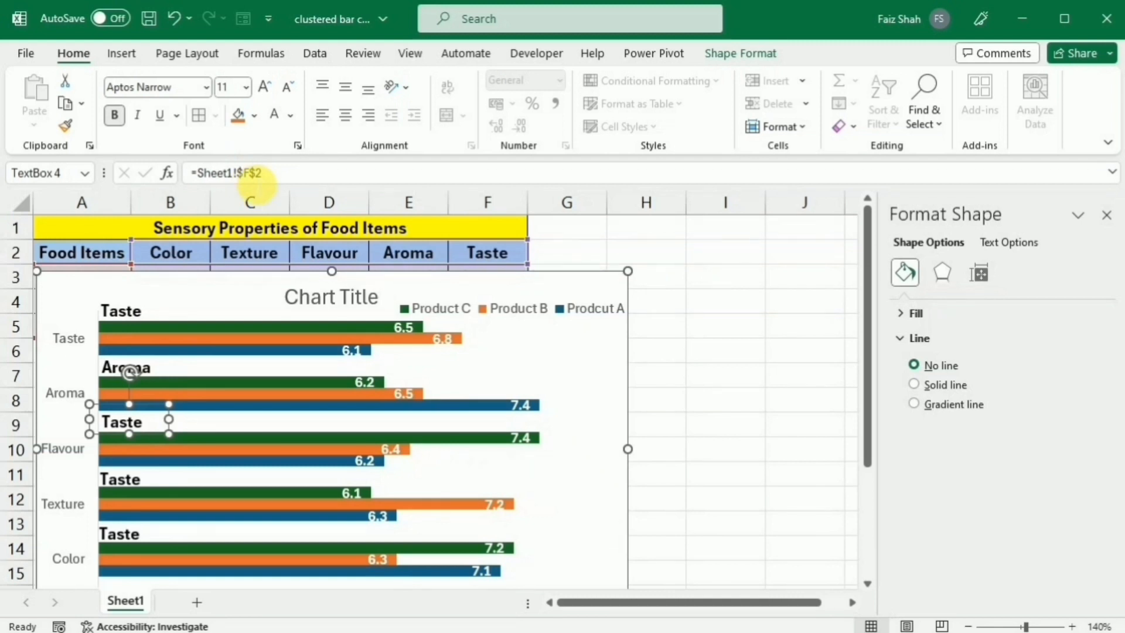
{"action": "left_click", "coordinate": [246, 174]}
{"action": "key", "text": "BackSpace"}
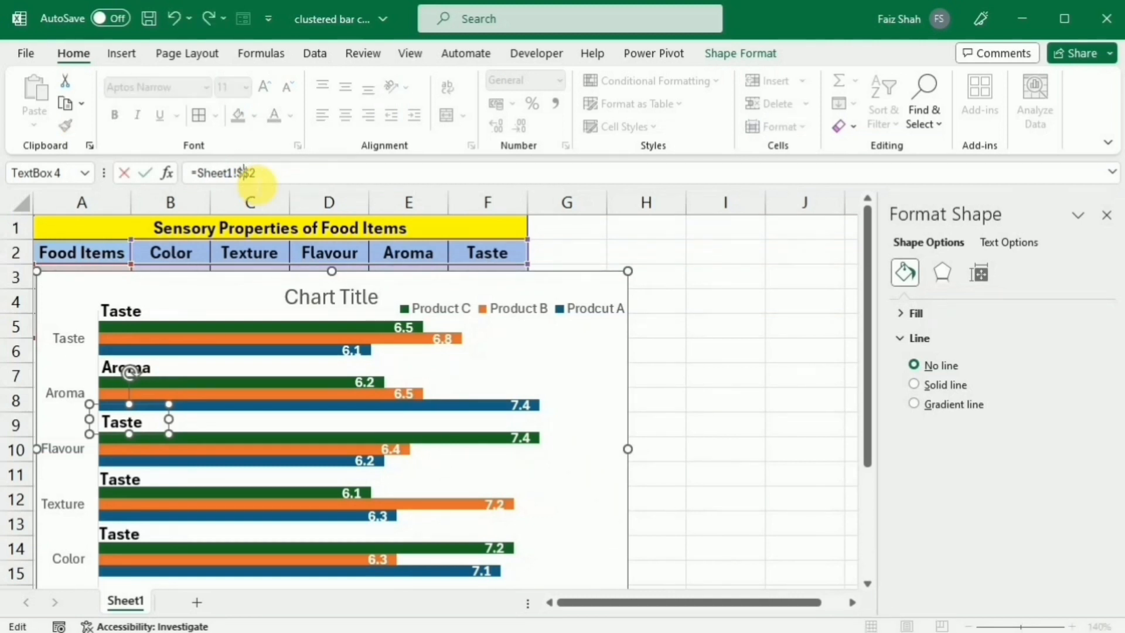
{"action": "type", "text": "D"}
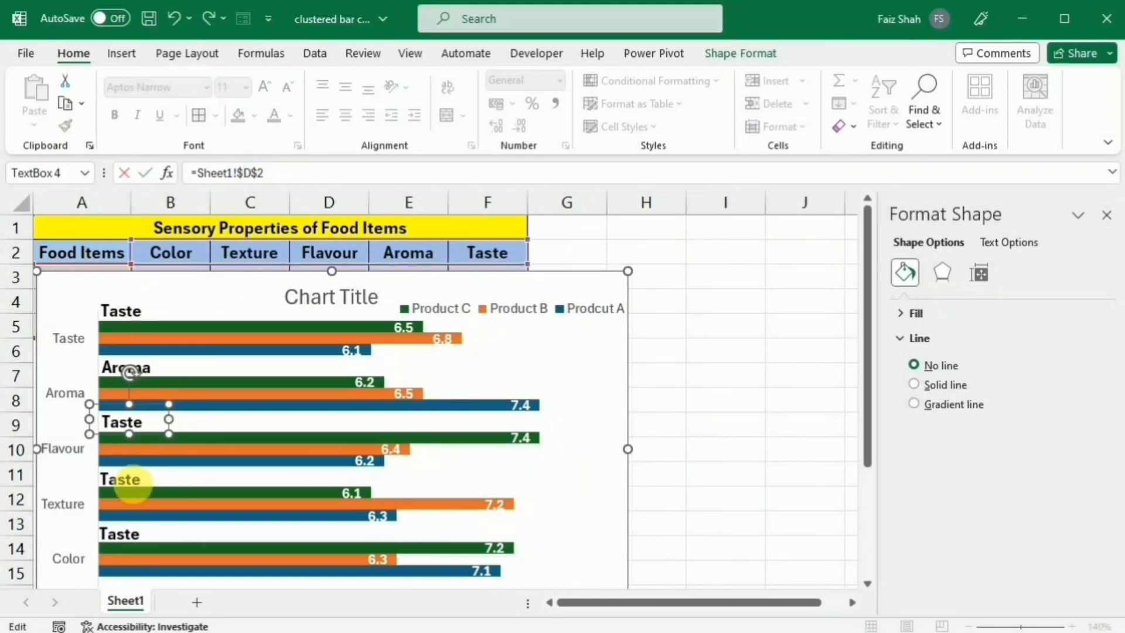
{"action": "left_click", "coordinate": [133, 482]}
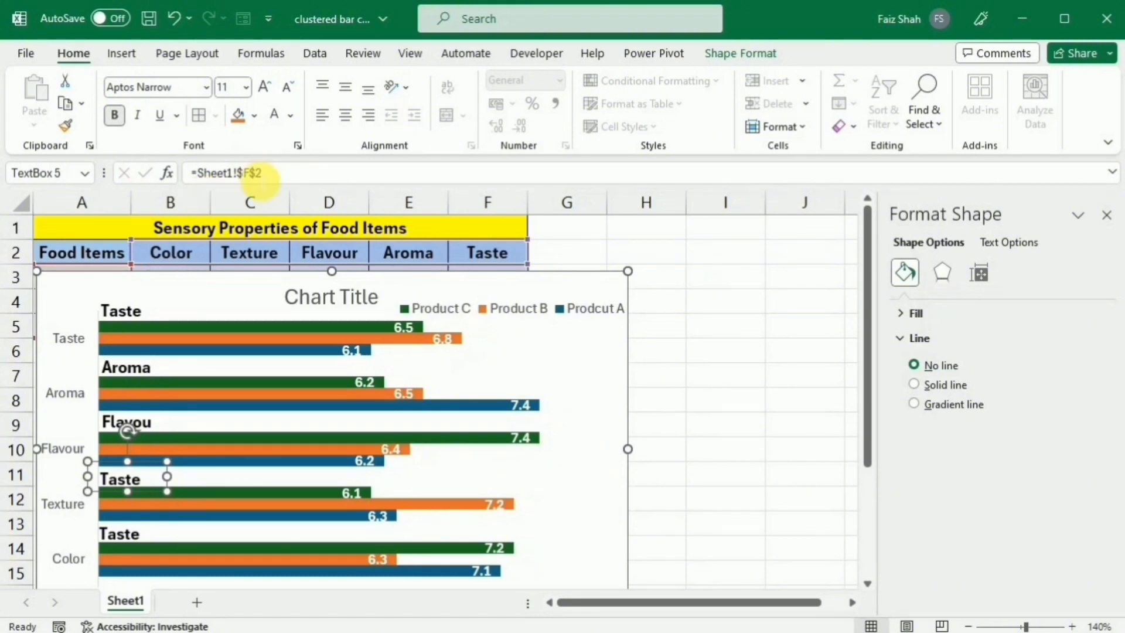
{"action": "left_click", "coordinate": [259, 176]}
{"action": "key", "text": "BackSpace"}
{"action": "type", "text": "C"}
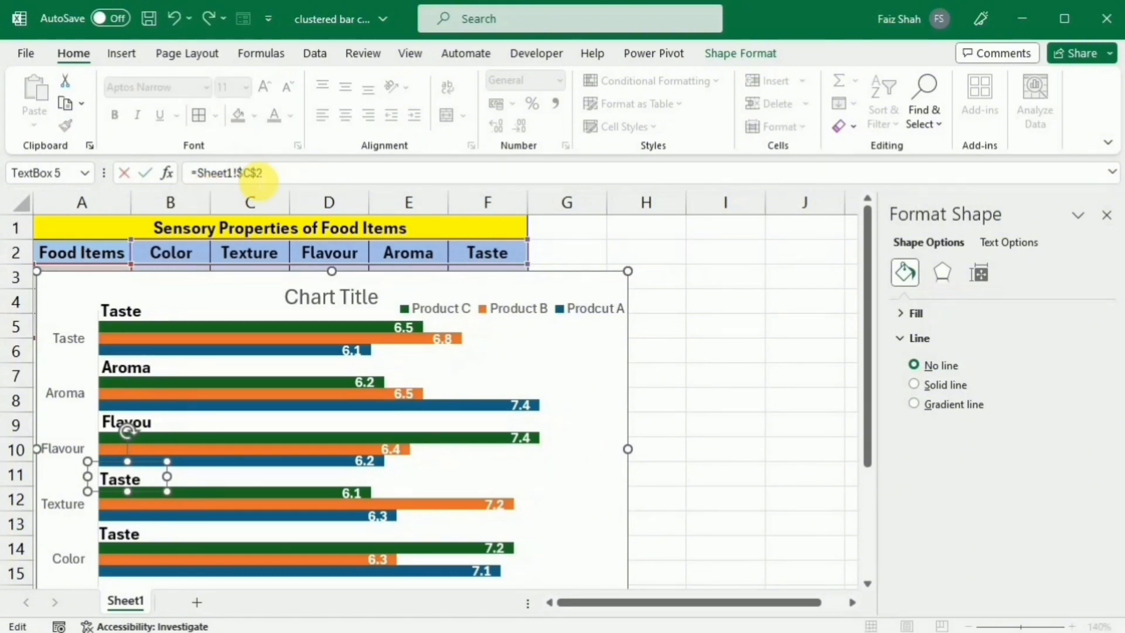
Step: Link the text box above the Color bars to cell B2 by changing its formula to =Sheet1!$B$2
{"action": "left_click", "coordinate": [140, 540]}
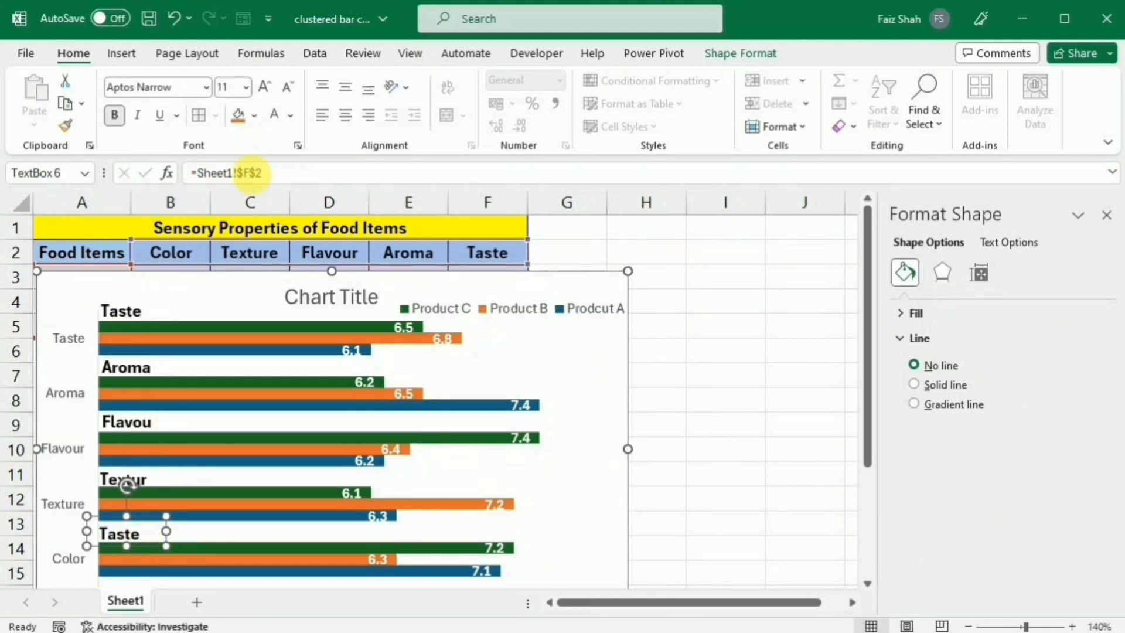
{"action": "left_click", "coordinate": [250, 175]}
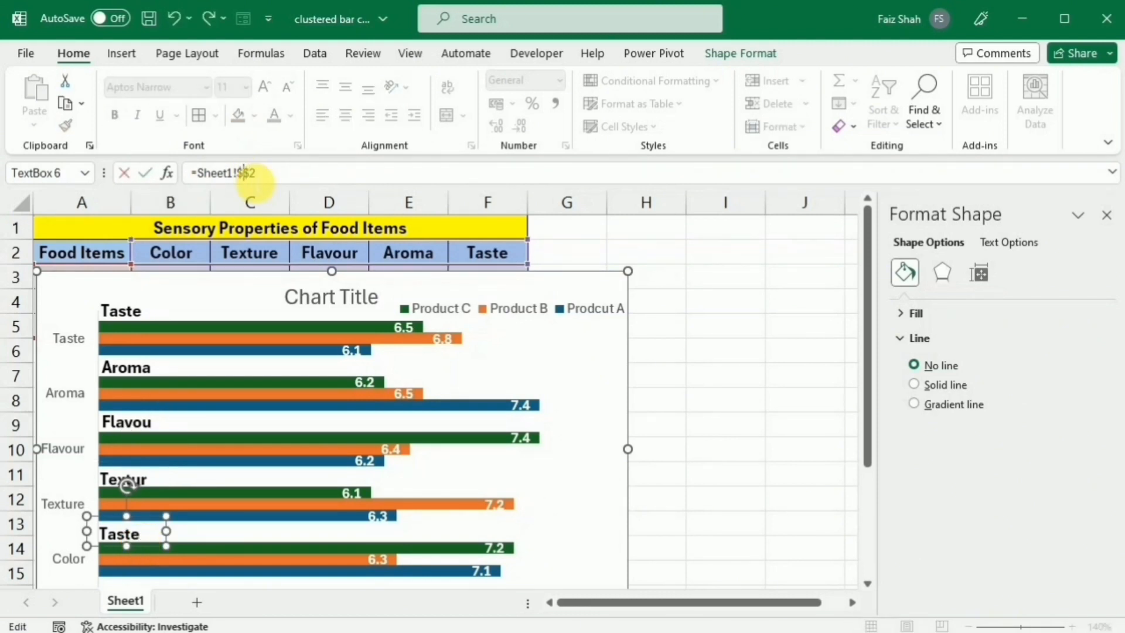
{"action": "key", "text": "BackSpace"}
{"action": "type", "text": "B"}
{"action": "left_click", "coordinate": [210, 425]}
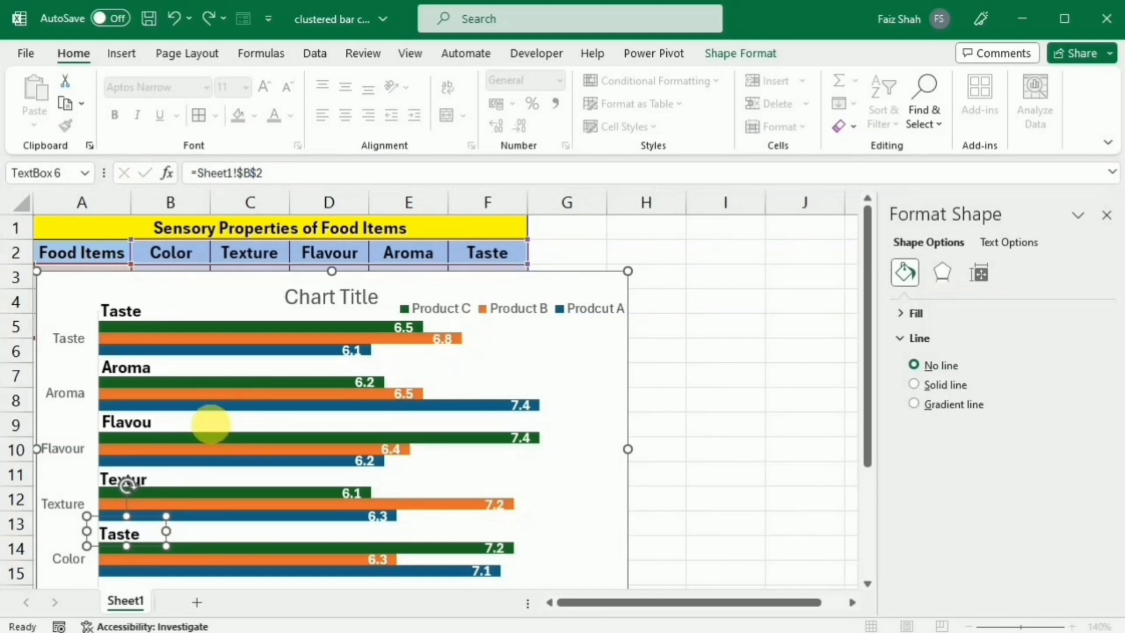
{"action": "left_click", "coordinate": [361, 314]}
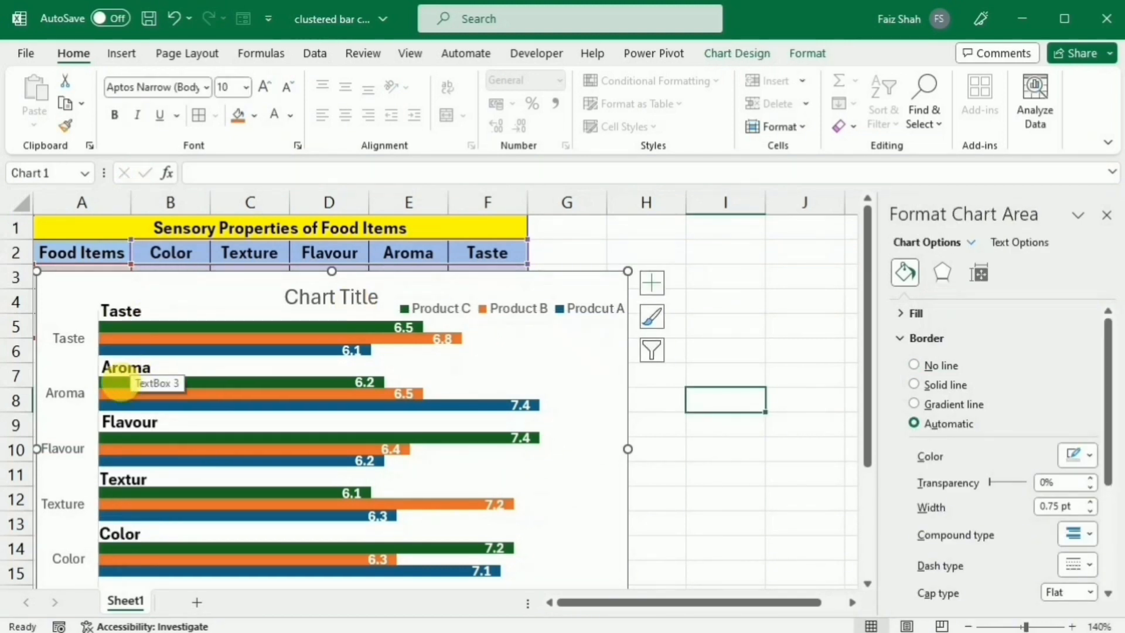
Step: Delete the chart's vertical category axis and enlarge the plot area toward the chart's lower-left corner
{"action": "right_click", "coordinate": [68, 346]}
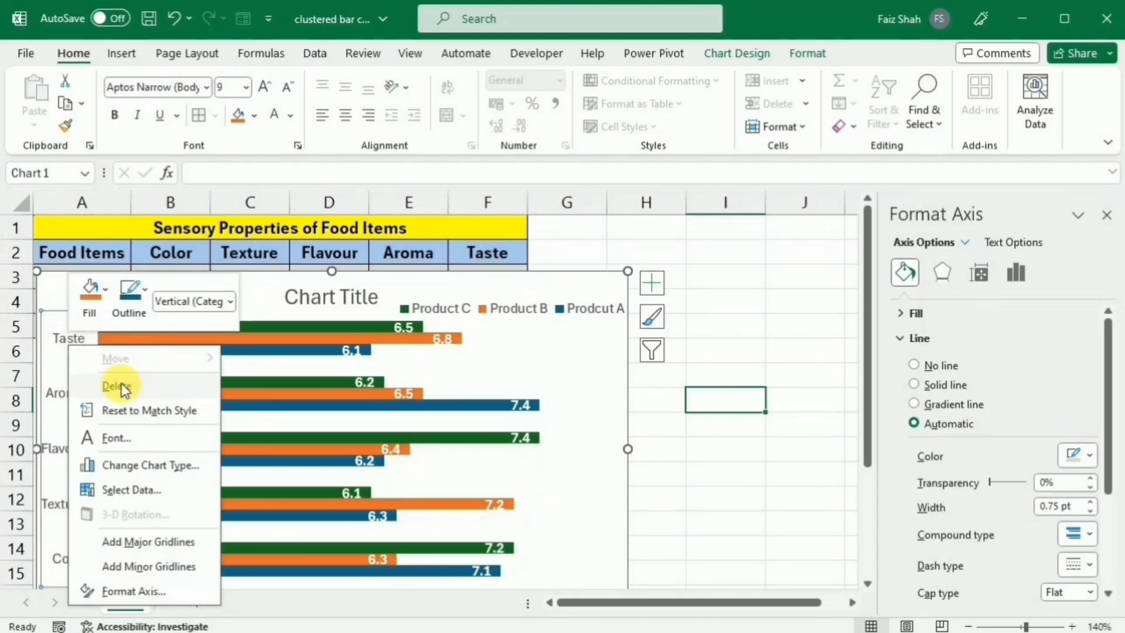
{"action": "left_click", "coordinate": [121, 386]}
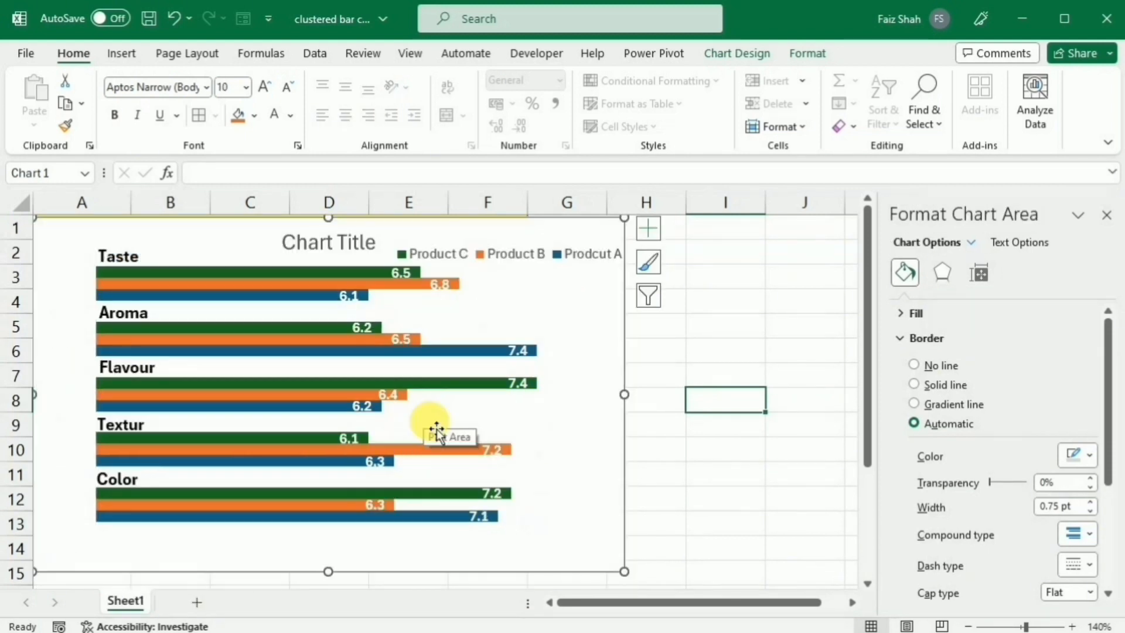
{"action": "left_click", "coordinate": [437, 429]}
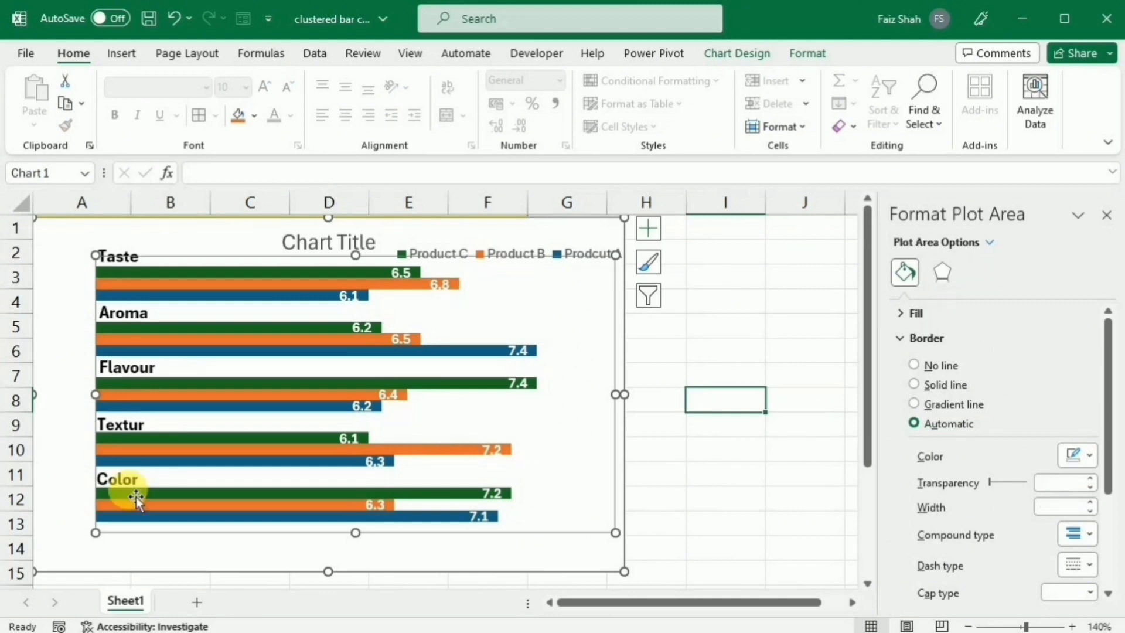
{"action": "left_click_drag", "start_coordinate": [95, 532], "coordinate": [50, 569]}
{"action": "left_click", "coordinate": [53, 579]}
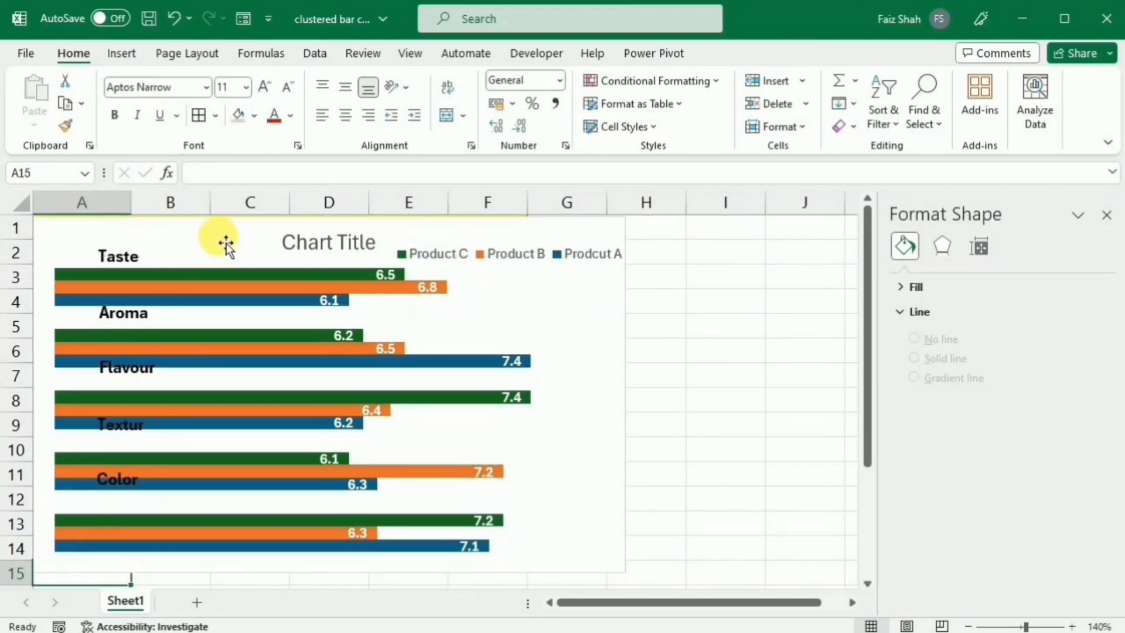
Step: Move the Taste, Aroma, Flavour, Texture and Color text boxes above their bar groups, aligned with the start of the bars
{"action": "left_click", "coordinate": [145, 253]}
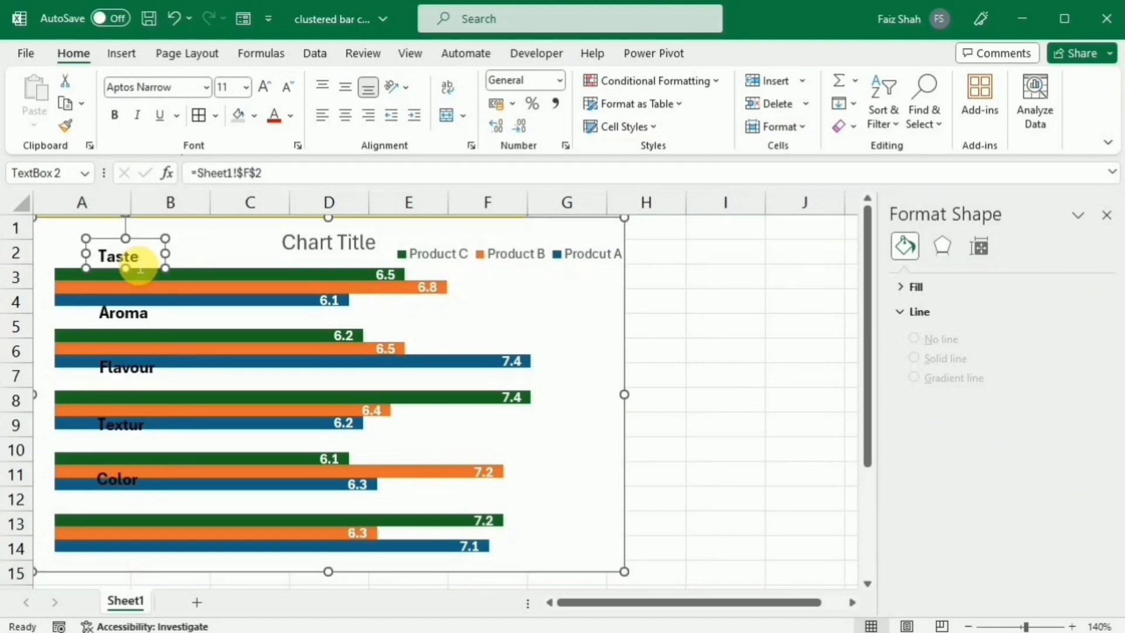
{"action": "left_click_drag", "start_coordinate": [145, 254], "coordinate": [108, 248]}
{"action": "left_click_drag", "start_coordinate": [147, 299], "coordinate": [109, 308]}
{"action": "left_click_drag", "start_coordinate": [148, 368], "coordinate": [105, 379]}
{"action": "left_click_drag", "start_coordinate": [119, 425], "coordinate": [82, 443]}
{"action": "left_click", "coordinate": [143, 469]}
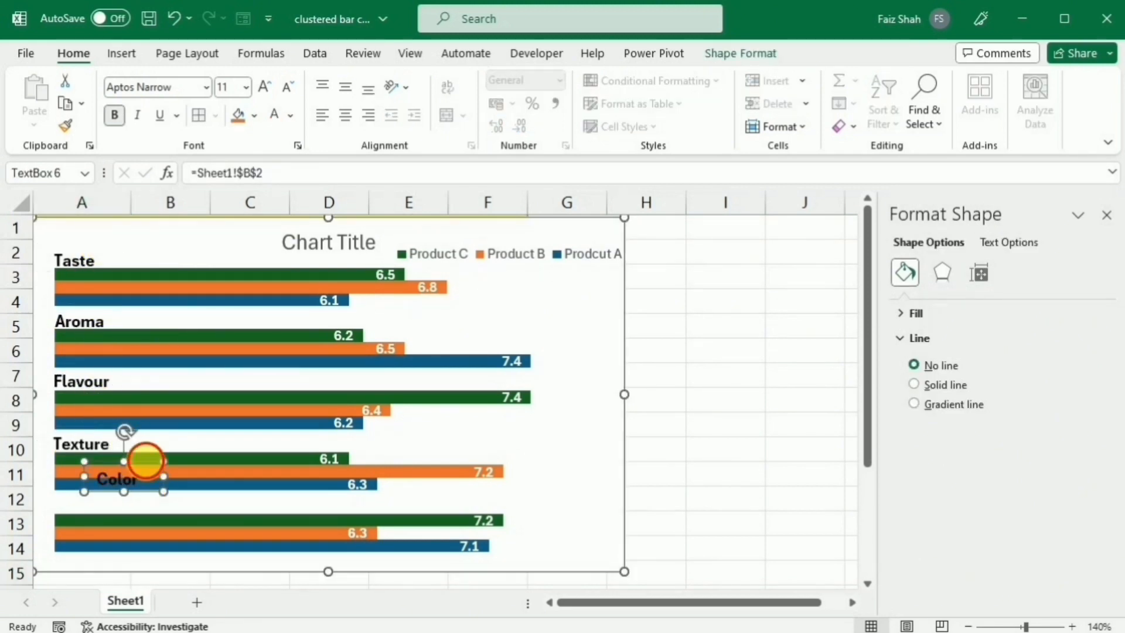
{"action": "left_click_drag", "start_coordinate": [143, 468], "coordinate": [110, 495]}
{"action": "key", "text": "Escape"}
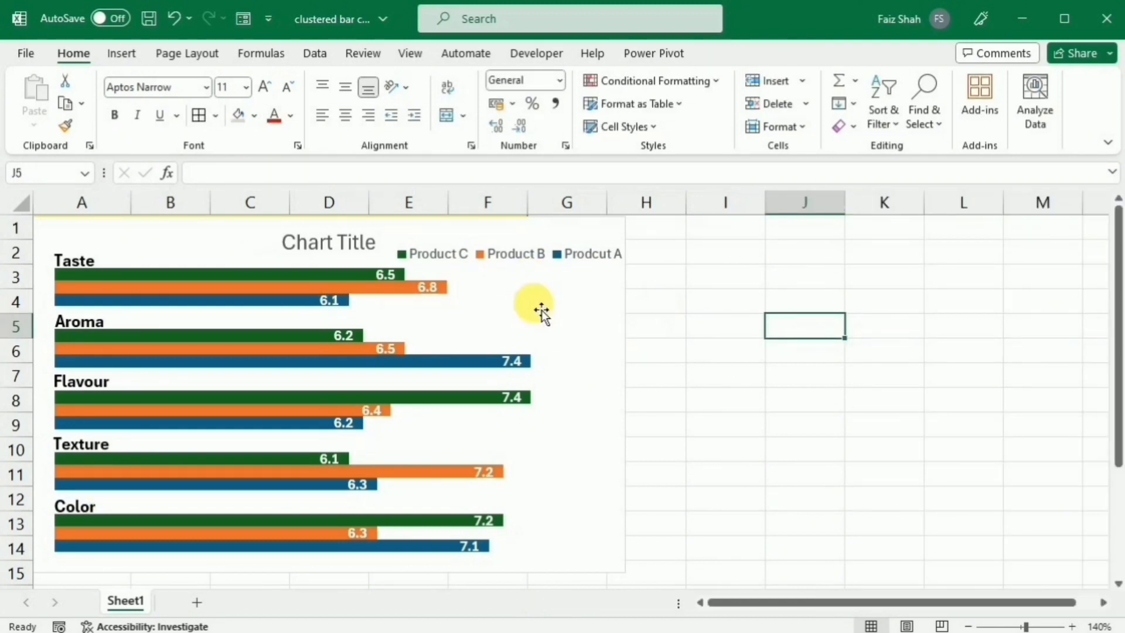
Step: Change the fill of the Product C series to a lighter blue theme color
{"action": "double_click", "coordinate": [305, 273]}
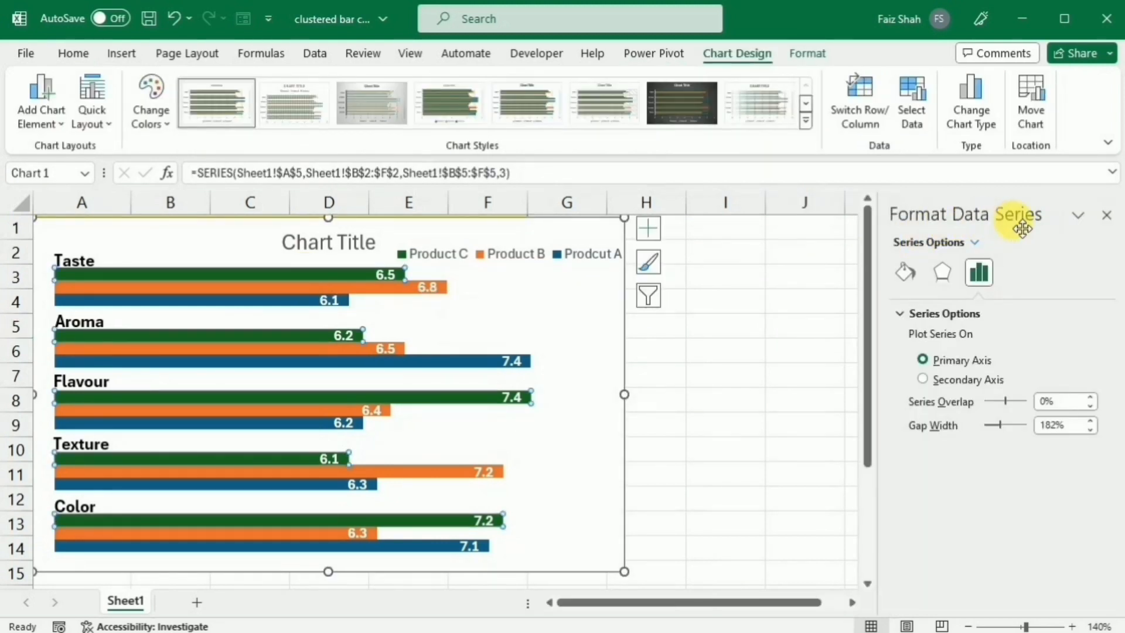
{"action": "left_click", "coordinate": [915, 275]}
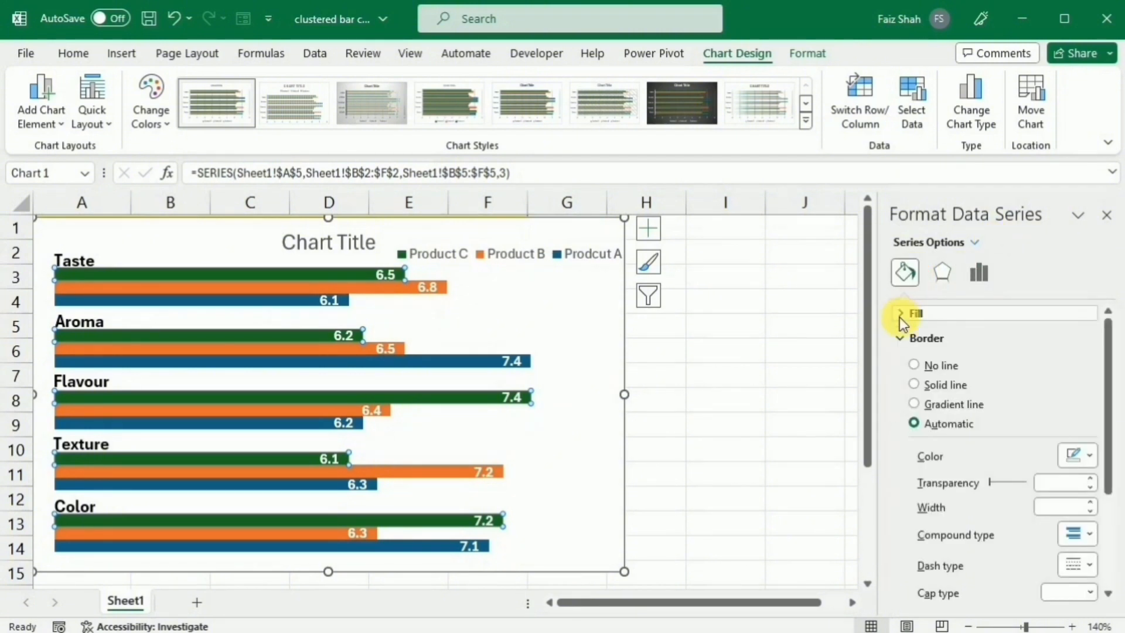
{"action": "left_click", "coordinate": [900, 314]}
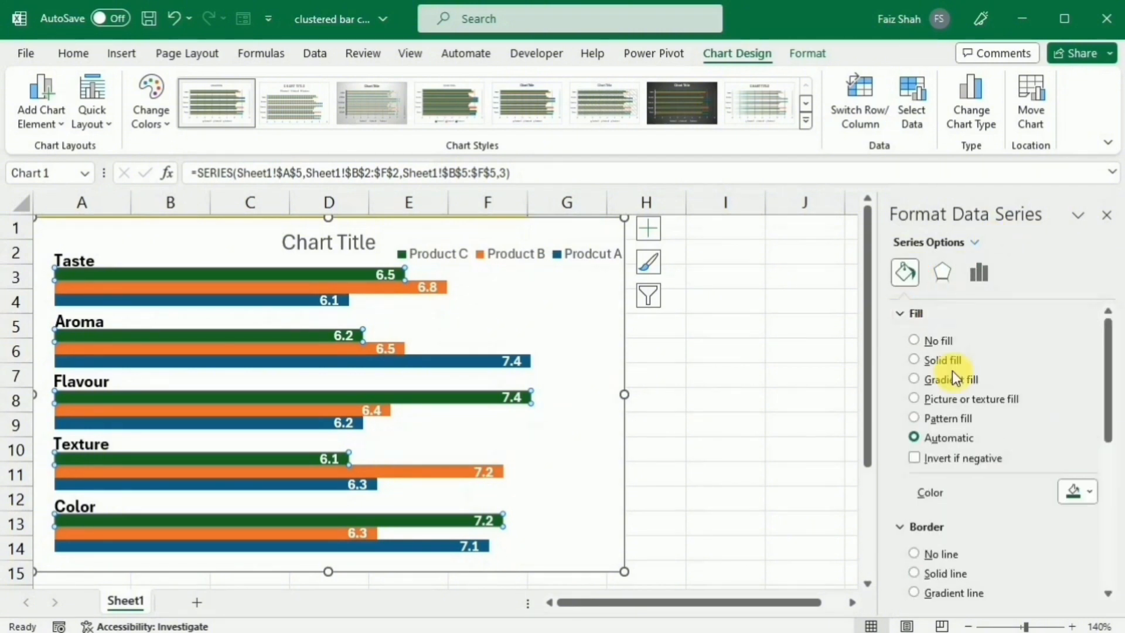
{"action": "left_click", "coordinate": [1092, 491]}
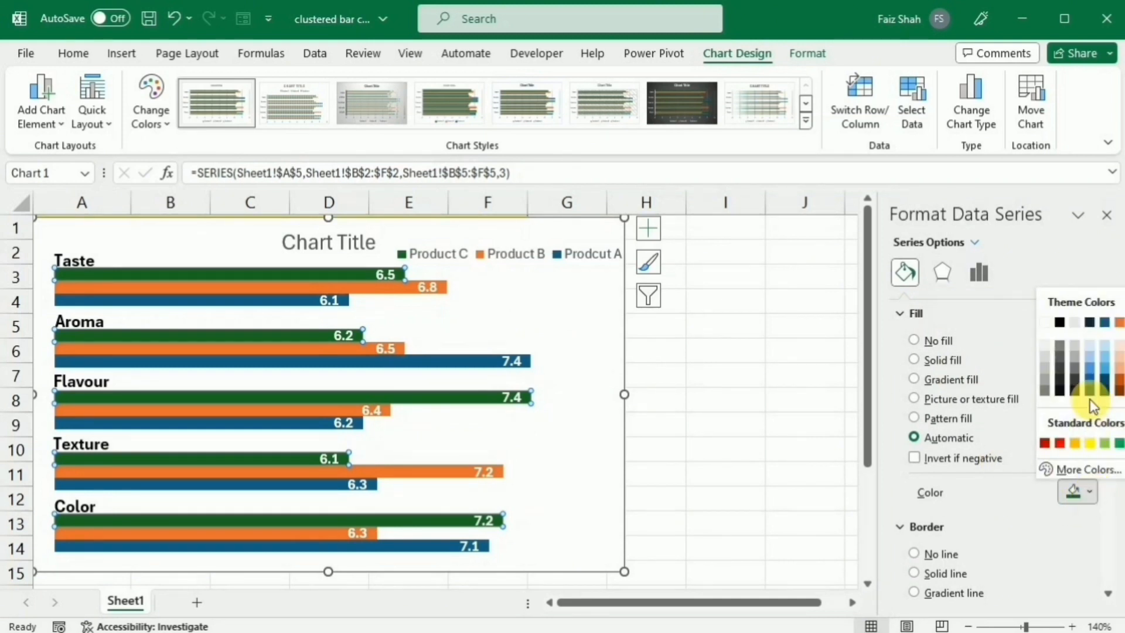
{"action": "left_click", "coordinate": [1089, 370]}
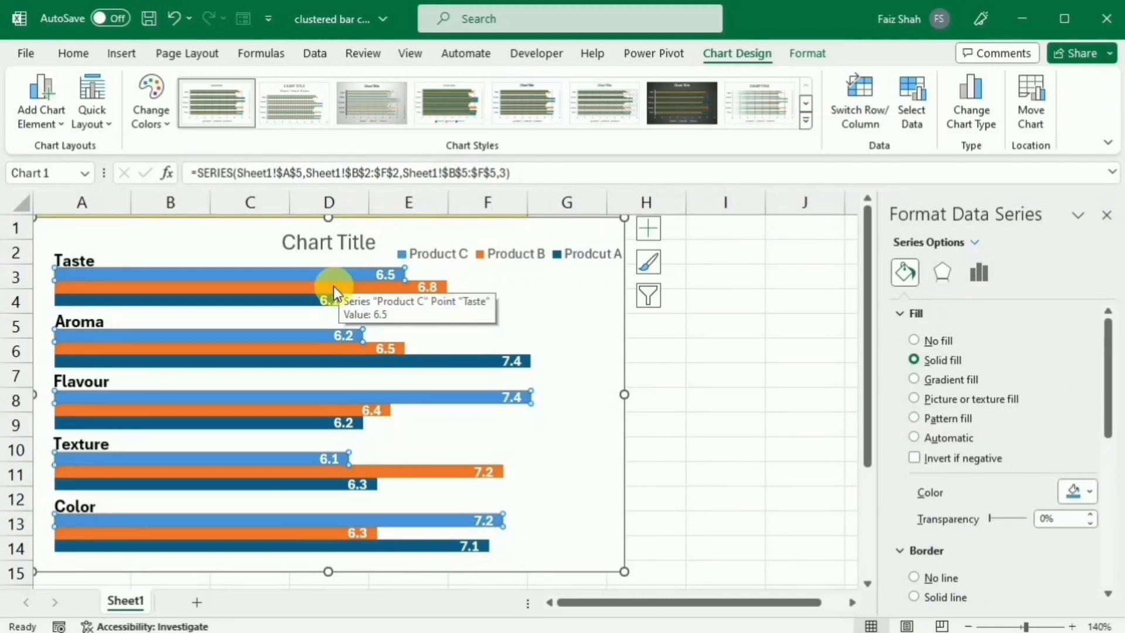
Step: Change the fill of the Prodcut A series to the standard green color
{"action": "left_click", "coordinate": [298, 300]}
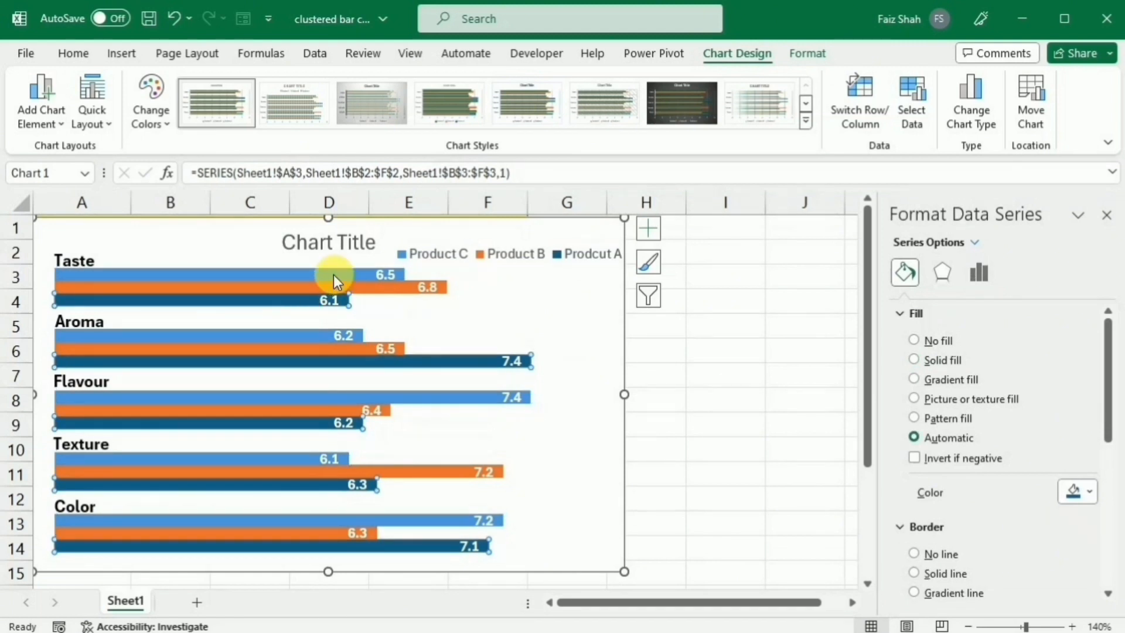
{"action": "left_click", "coordinate": [332, 276]}
{"action": "left_click", "coordinate": [305, 298]}
{"action": "left_click", "coordinate": [1090, 492]}
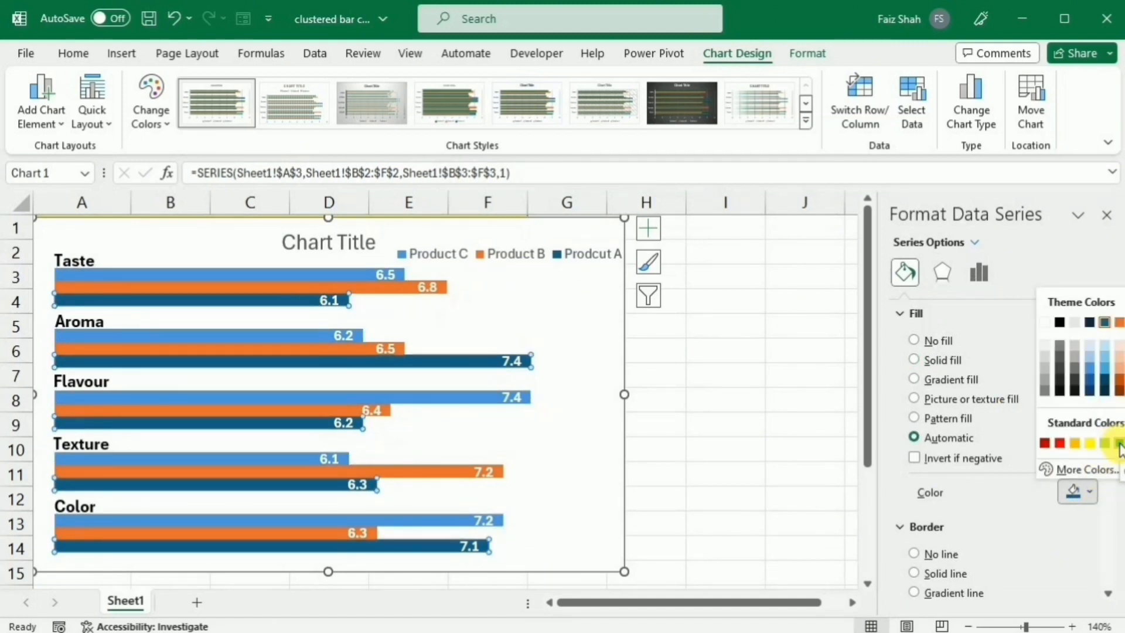
{"action": "left_click", "coordinate": [1115, 446]}
Step: Move the chart down to uncover row 1 and link its title to cell A1 with =Sheet1!$A$1, in bold
{"action": "left_click", "coordinate": [598, 238]}
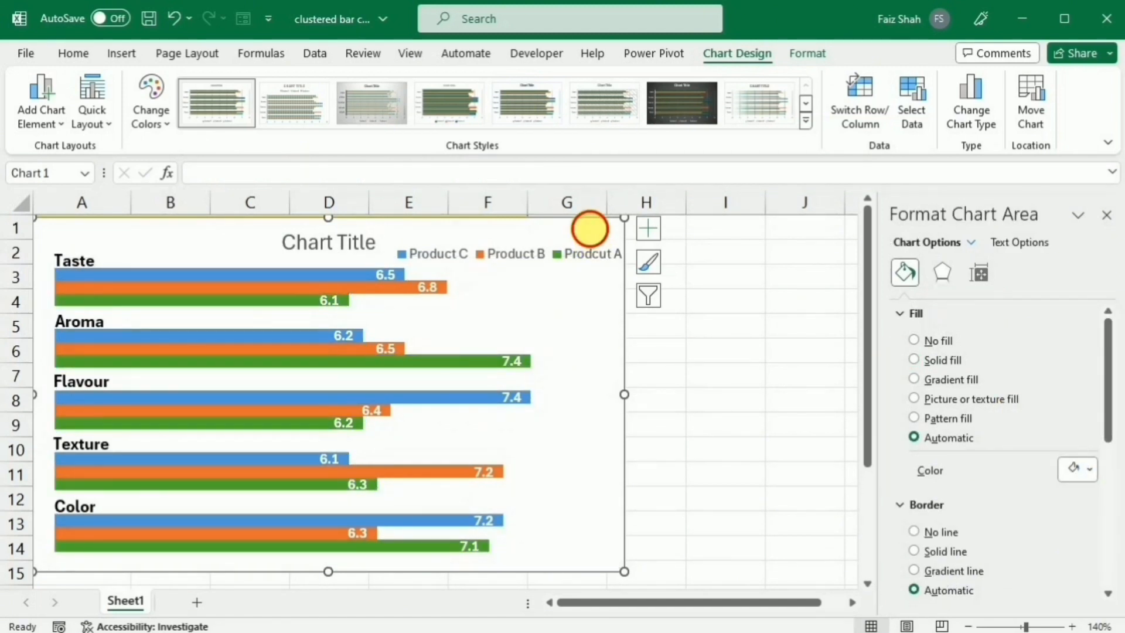
{"action": "left_click_drag", "start_coordinate": [598, 238], "coordinate": [595, 259]}
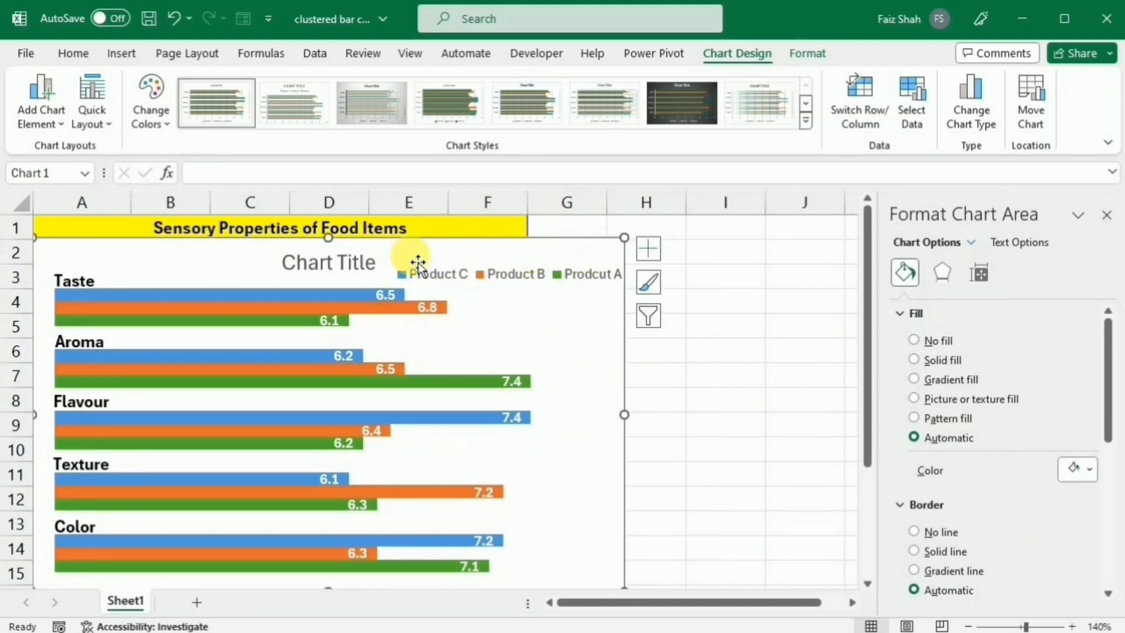
{"action": "left_click", "coordinate": [329, 264]}
{"action": "left_click", "coordinate": [234, 173]}
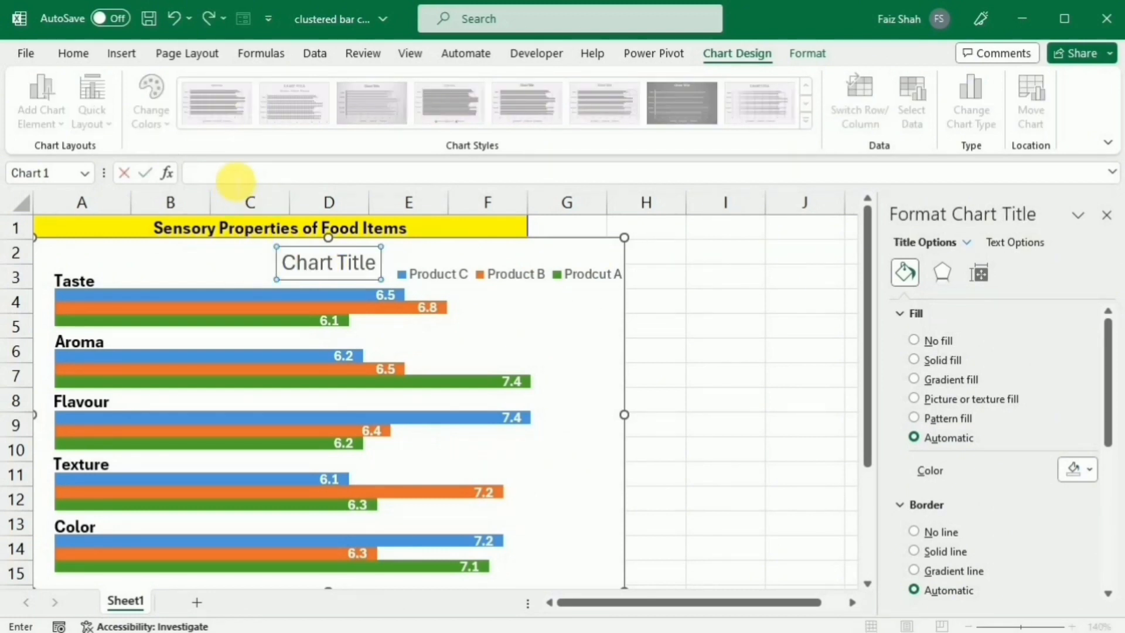
{"action": "type", "text": "="}
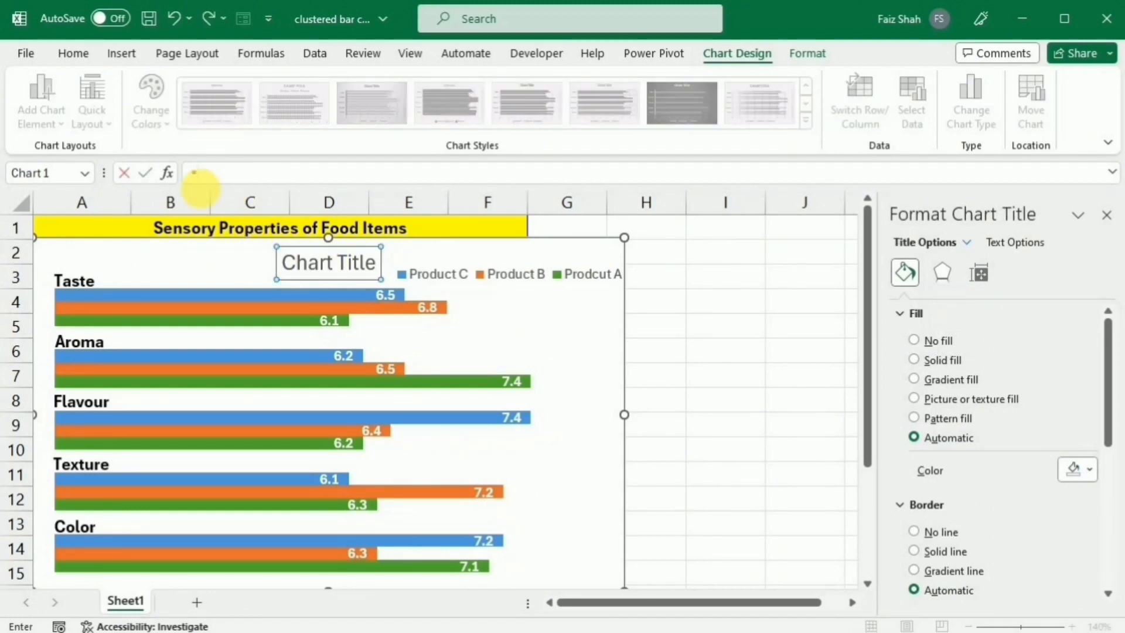
{"action": "left_click", "coordinate": [117, 235]}
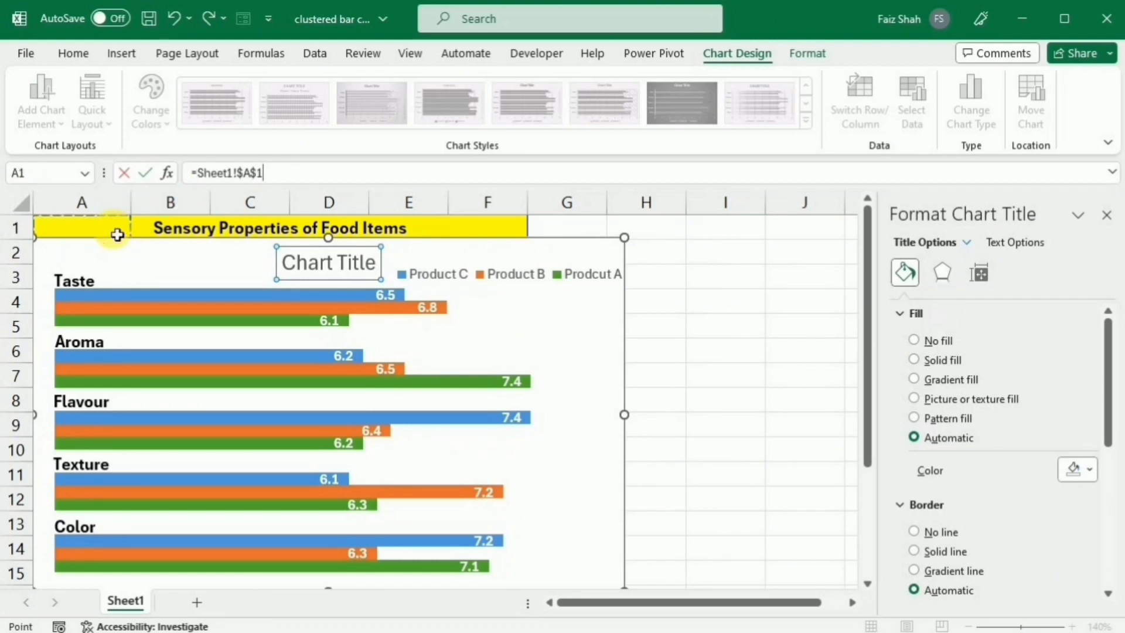
{"action": "key", "text": "Return"}
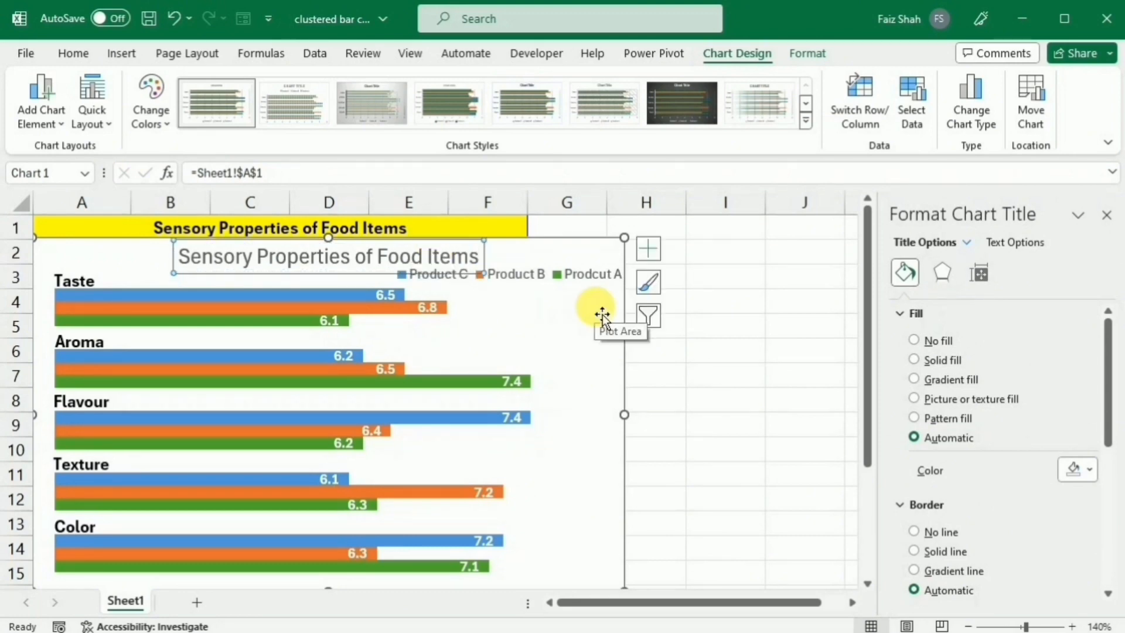
{"action": "key", "text": "ctrl+b"}
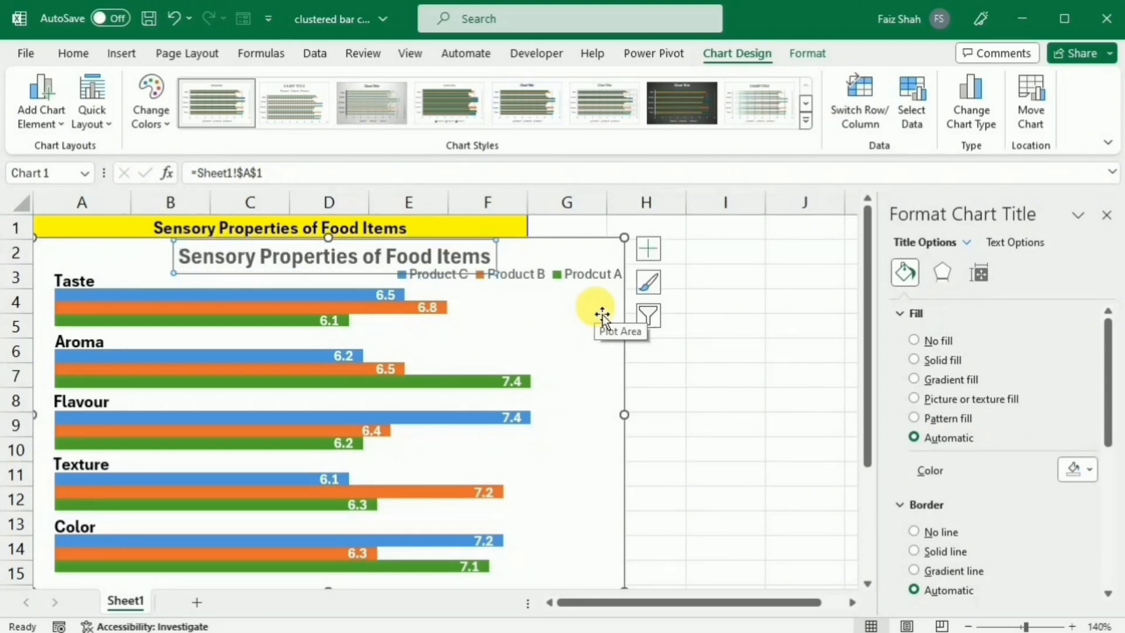